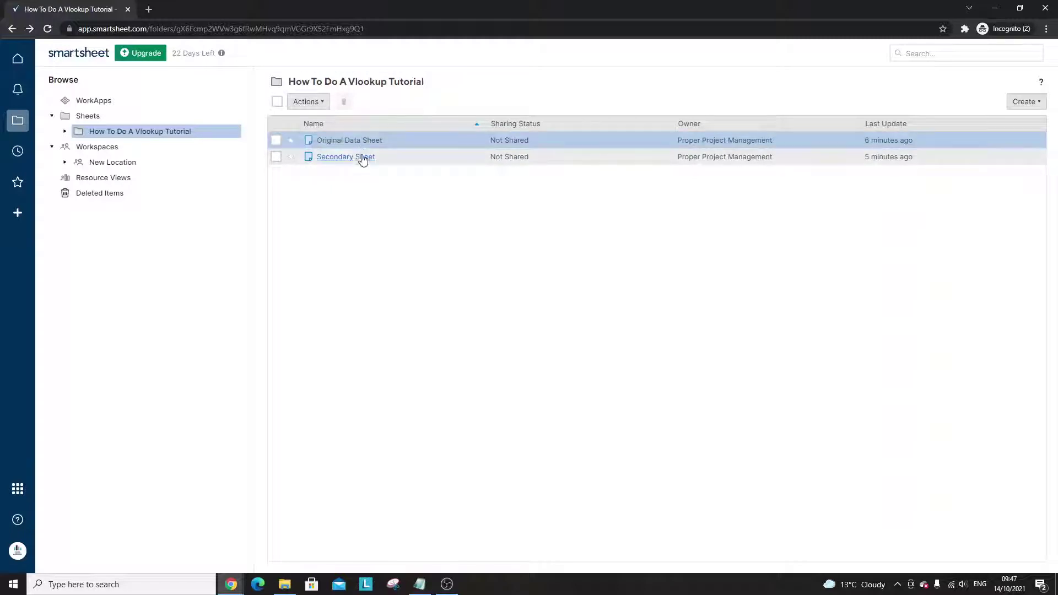
Open the Secondary Sheet from the How To Do A Vlookup Tutorial sheet list.
left_click(377, 142)
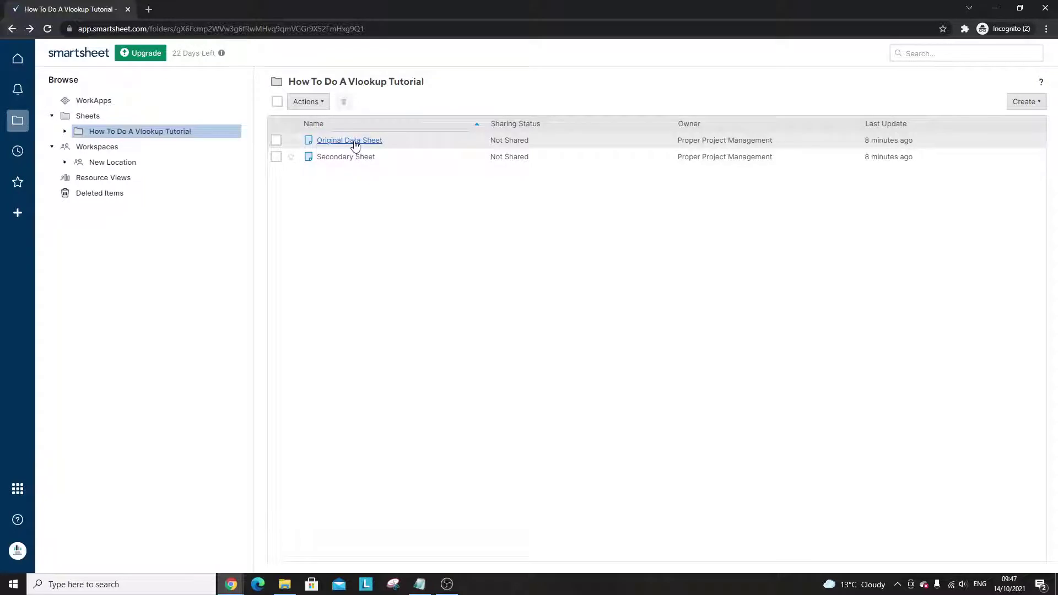
left_click(362, 158)
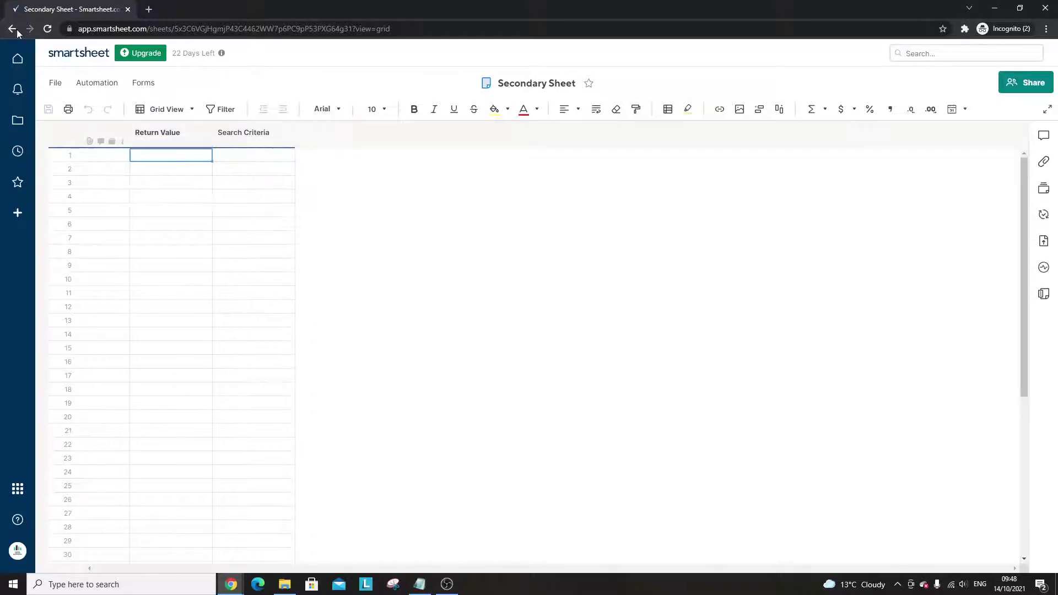
Go back to the tutorial folder's sheet list to reach the Original Data Sheet.
left_click(18, 120)
Open the Original Data Sheet and rename Primary Column to Fruit.
left_click(330, 141)
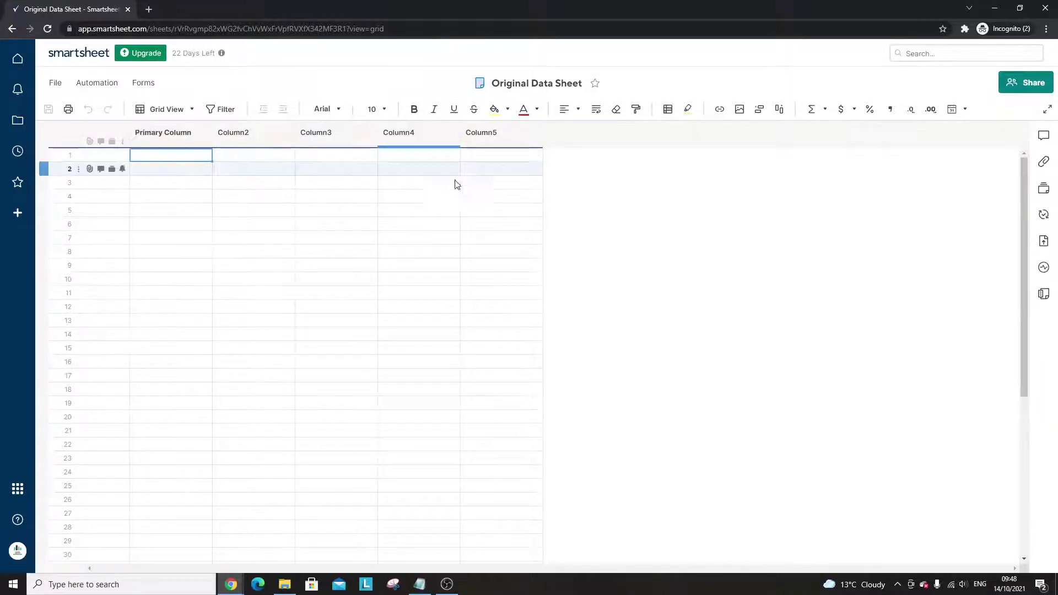
left_click(200, 148)
double_click(194, 144)
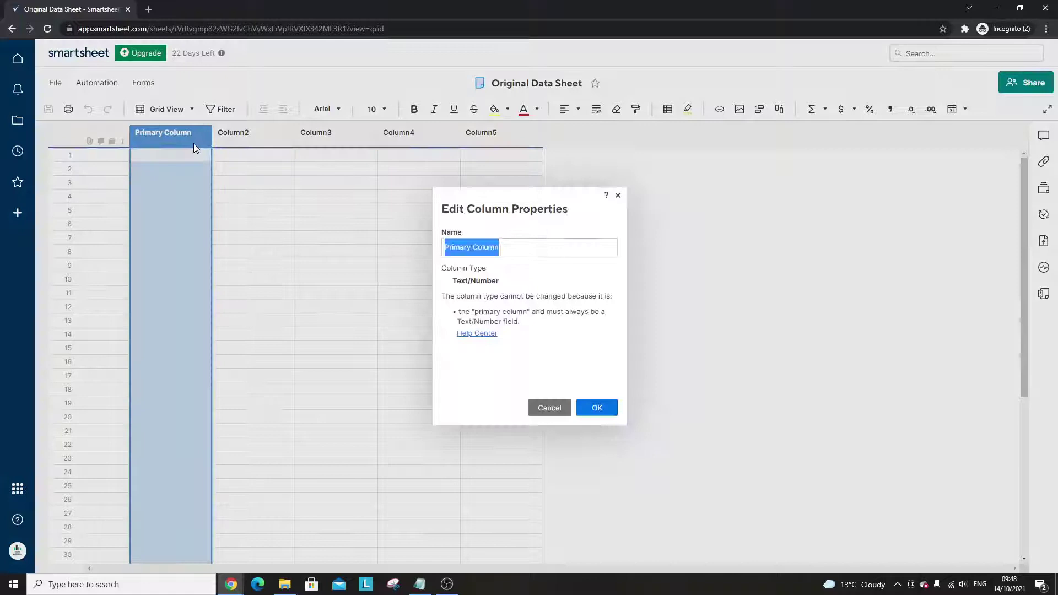
left_click(550, 408)
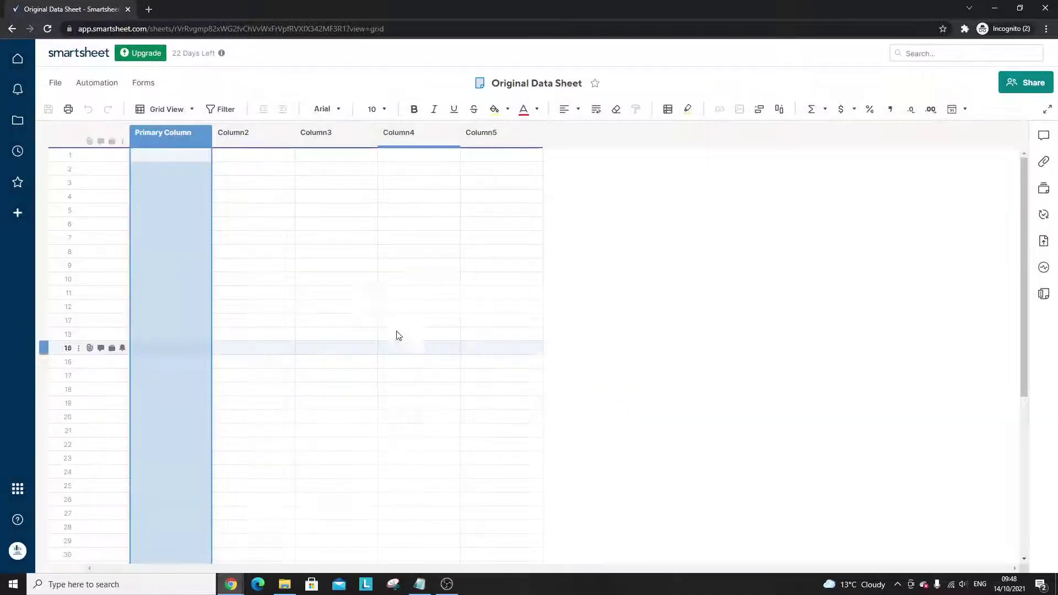
right_click(170, 133)
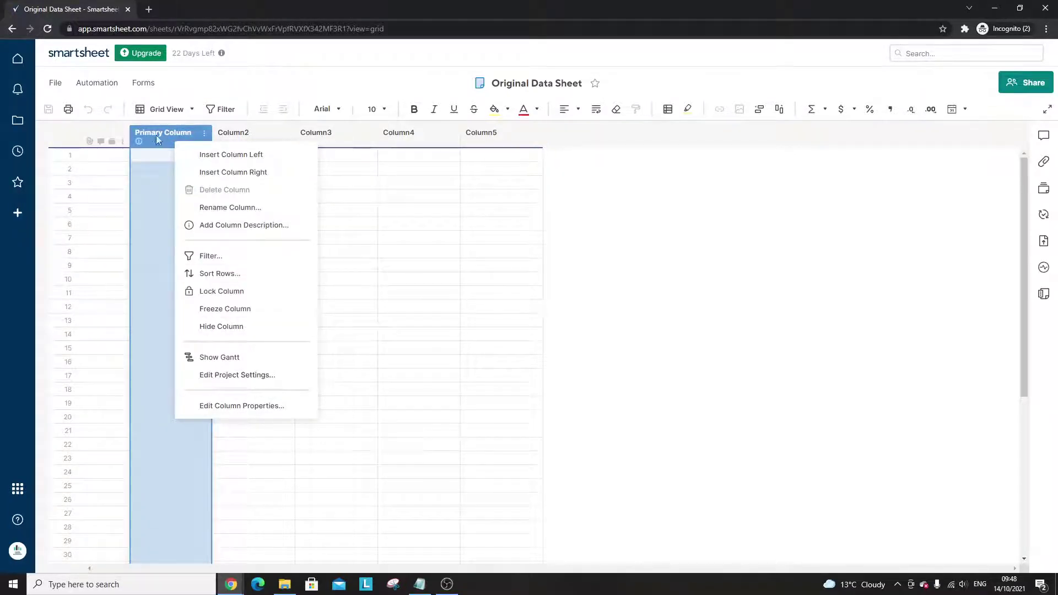
left_click(251, 406)
type("Fruit")
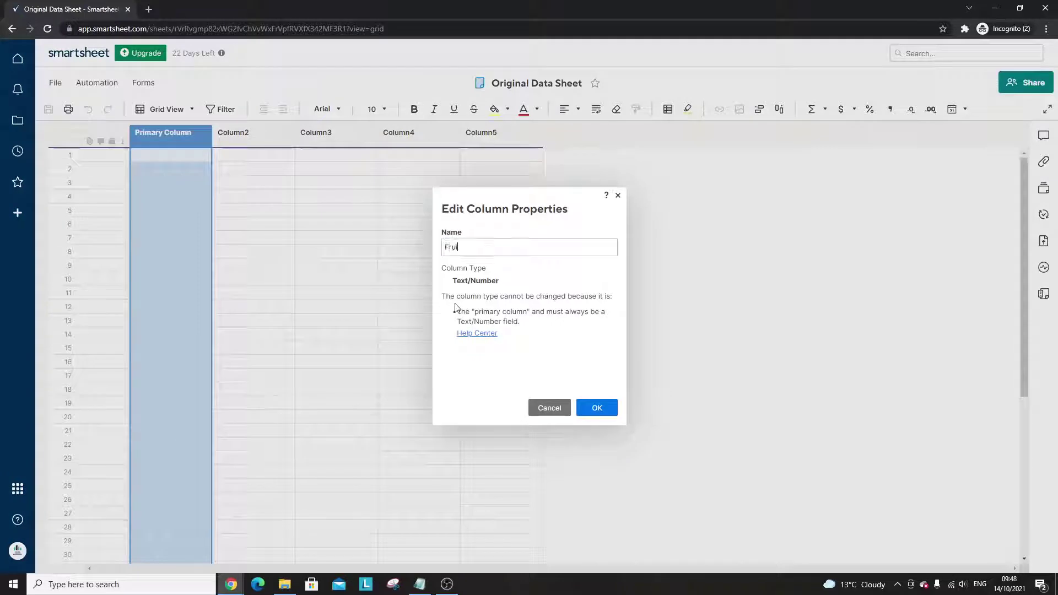
key("Return")
Enter Apples, Bananas, Pears and Grapes down the Fruit column.
left_click(189, 157)
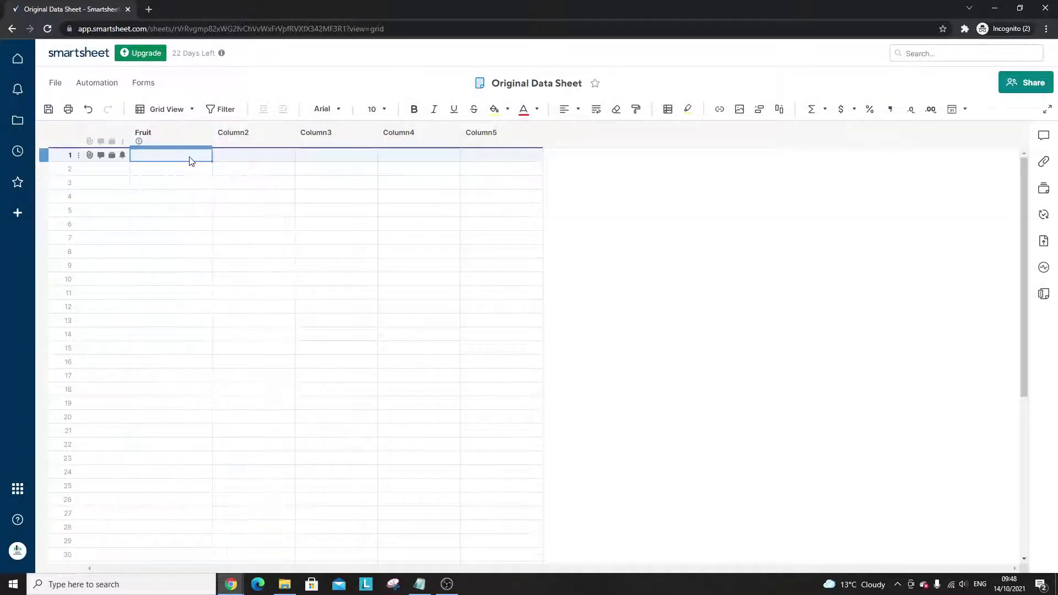
type("Apples")
key("Return")
type("Bananas")
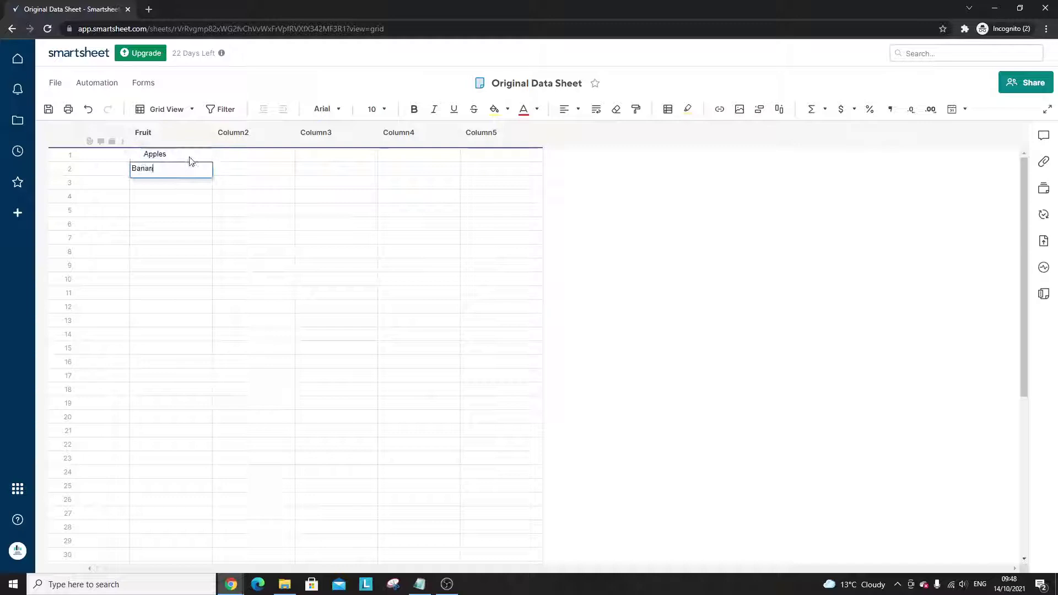
key("Return")
type("Pears")
key("Return")
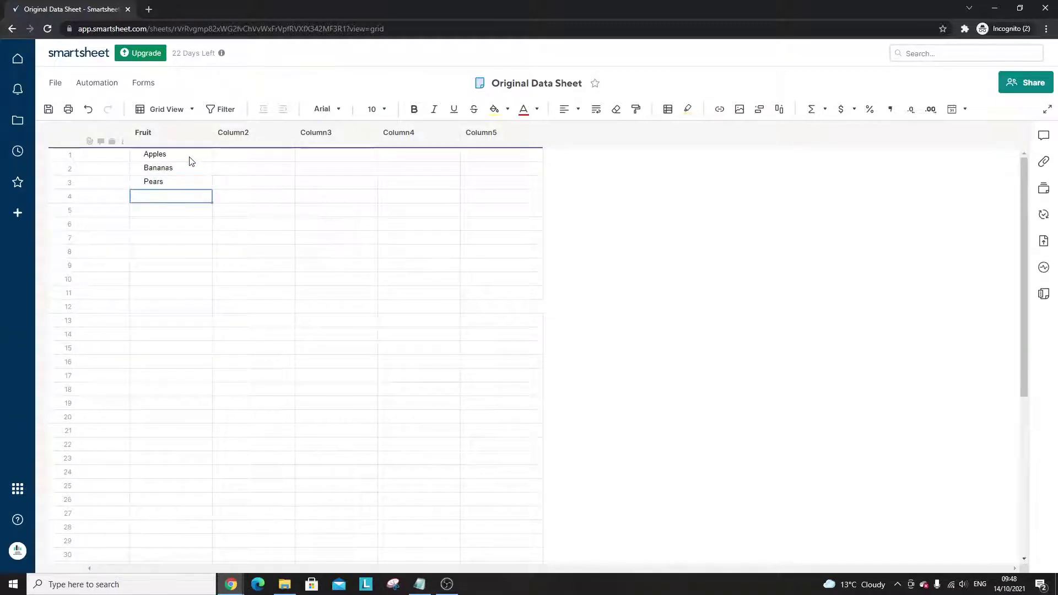
type("Grapes")
key("Return")
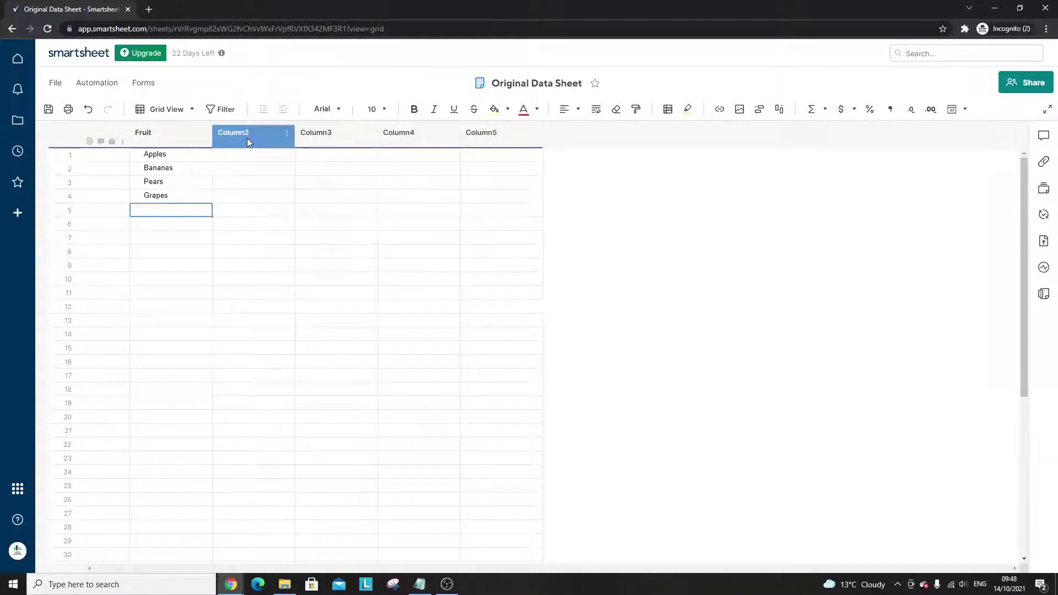
Rename Column2 to Quantity.
double_click(247, 139)
type("Quanitity")
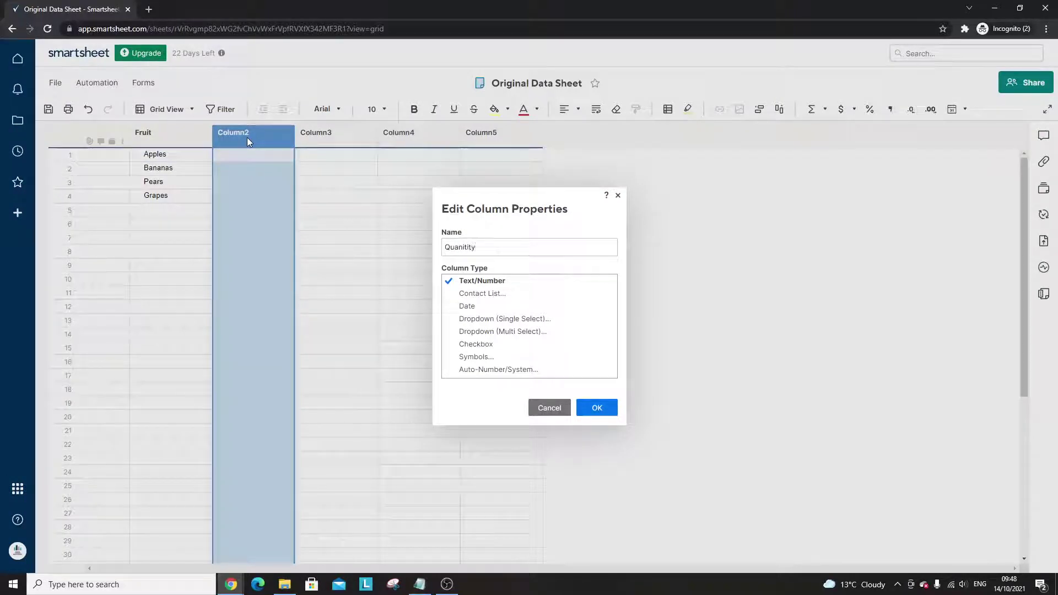
key("BackSpace")
key("BackSpace")
type("tity")
key("Return")
Enter quantities 10, 15, 10 and 5 for the four fruits.
left_click(219, 157)
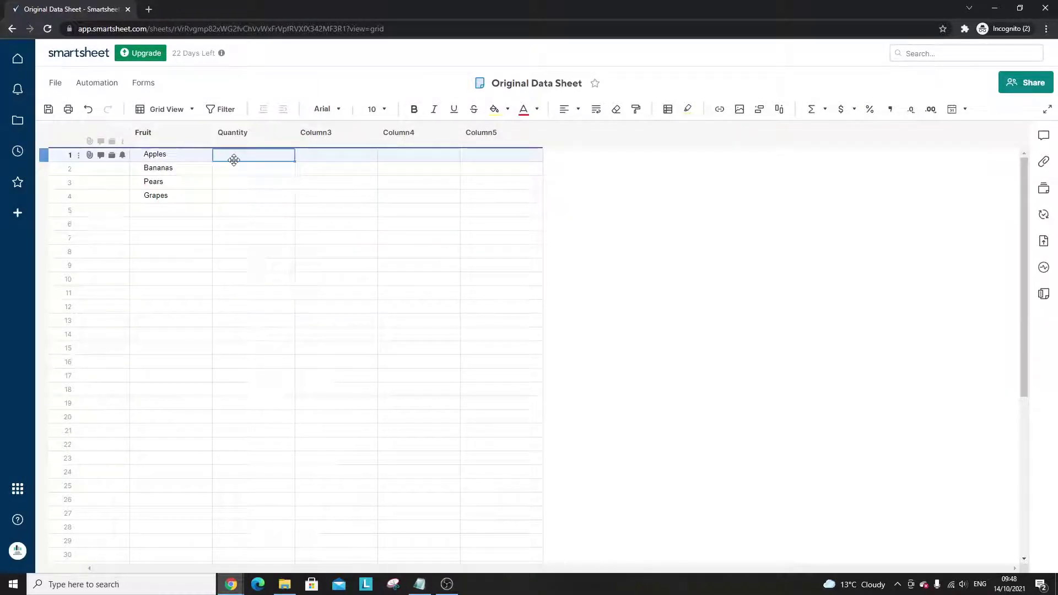
type("10")
key("Return")
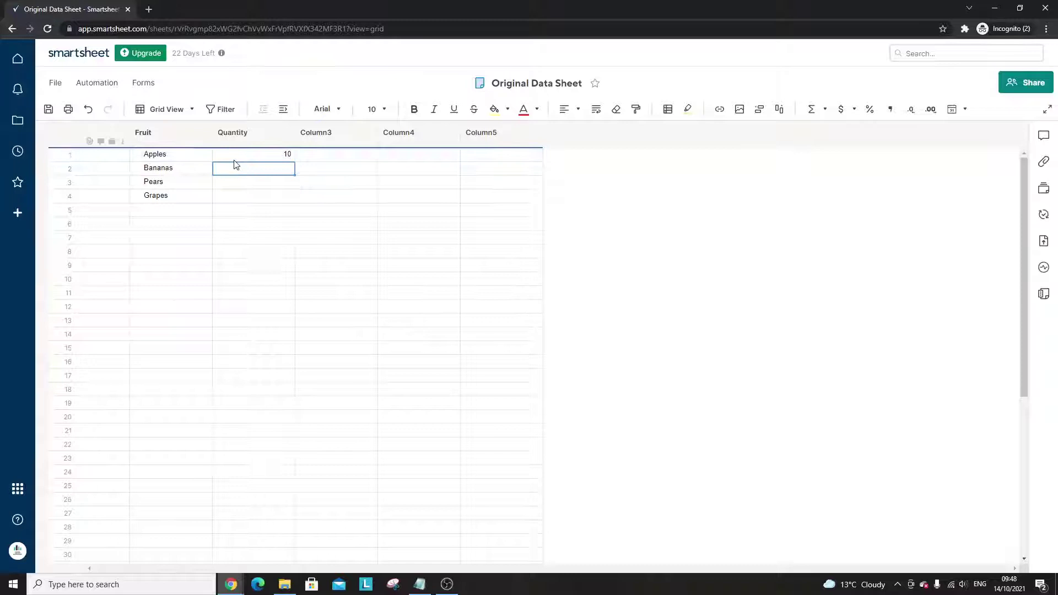
type("15")
key("Return")
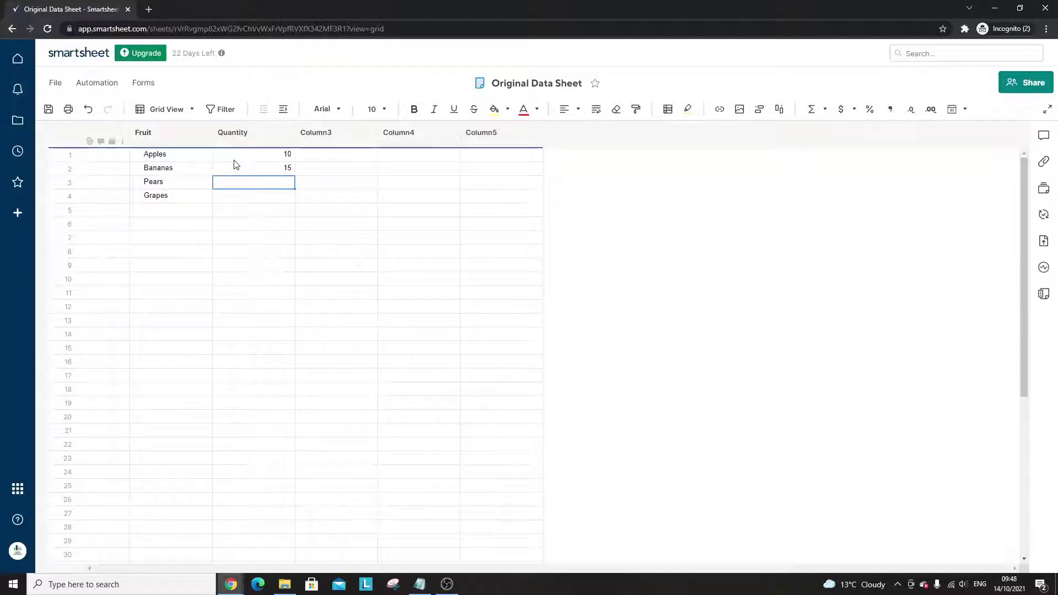
type("10")
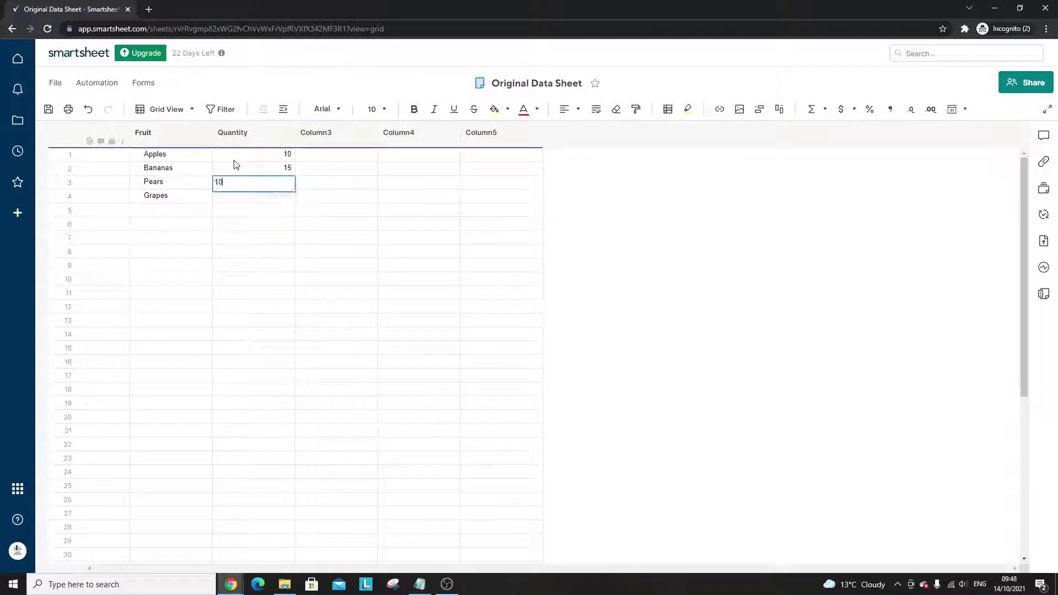
key("Return")
type("5")
key("Return")
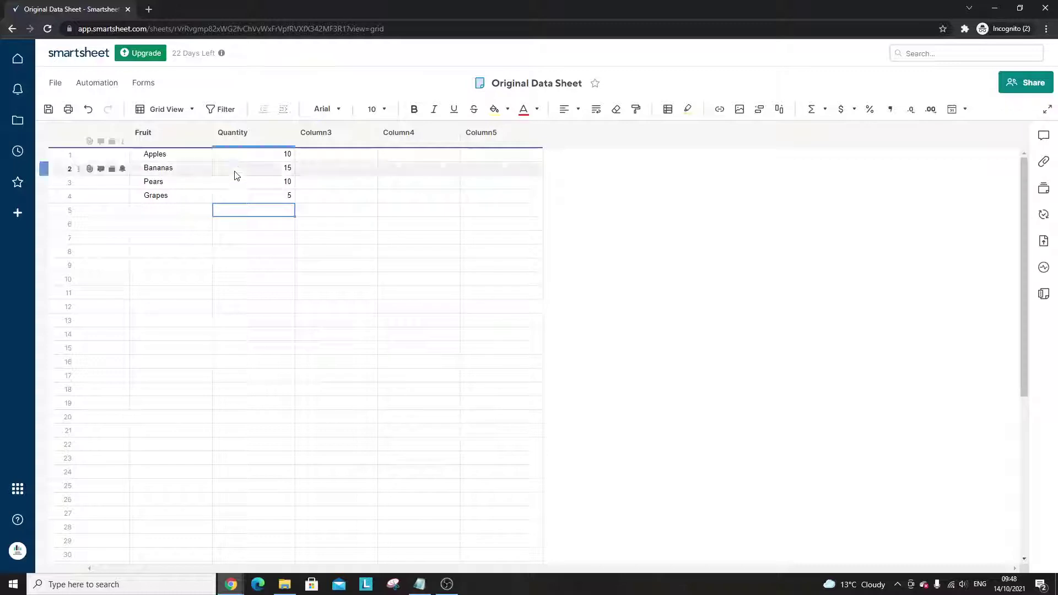
left_click(335, 154)
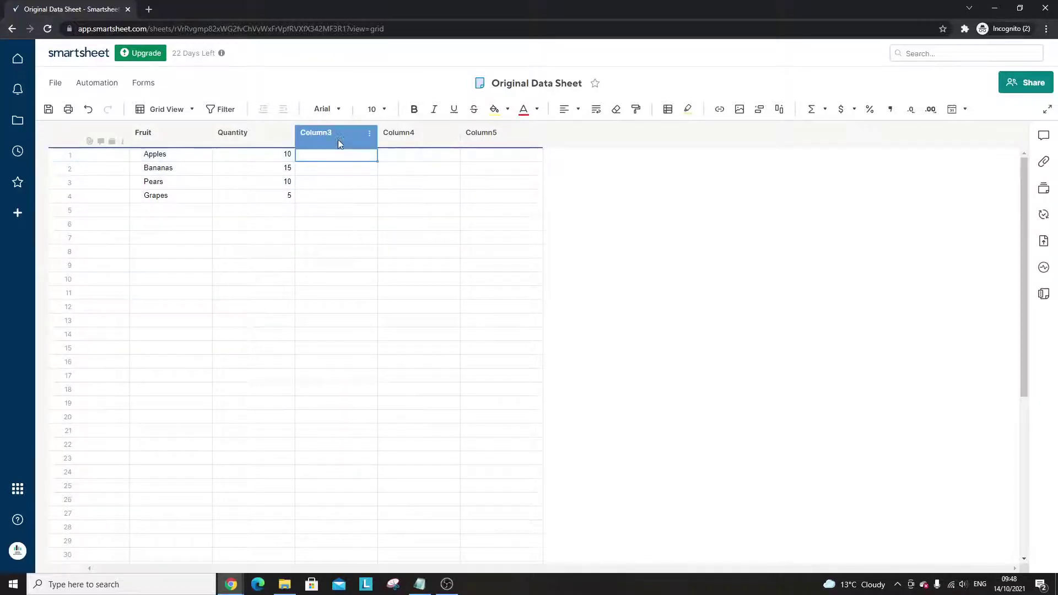
Rename Column3 to Price and enter 0.25 as the Apples price.
double_click(339, 136)
type("Price")
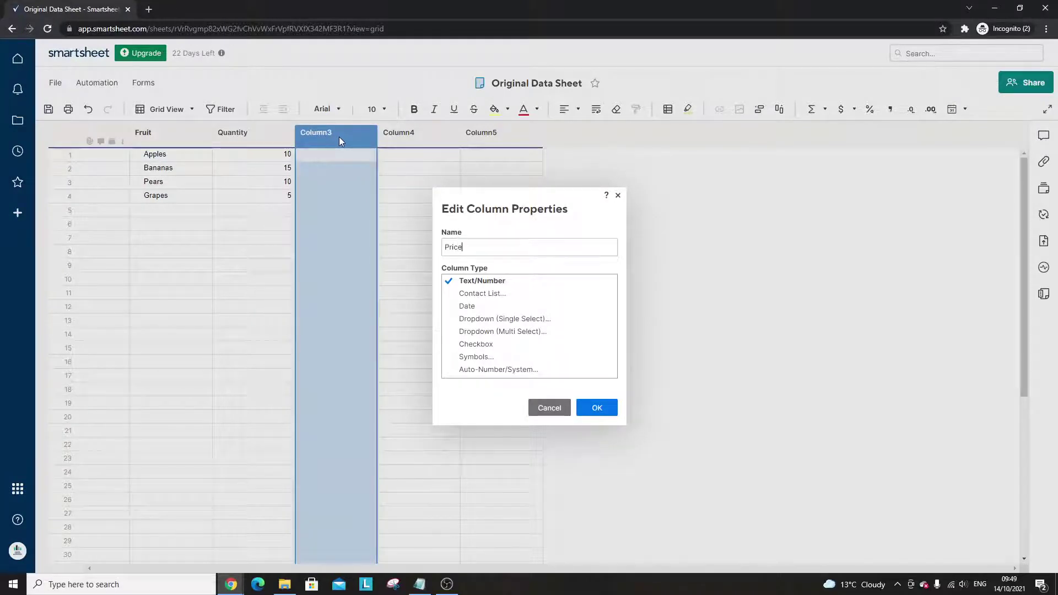
key("Return")
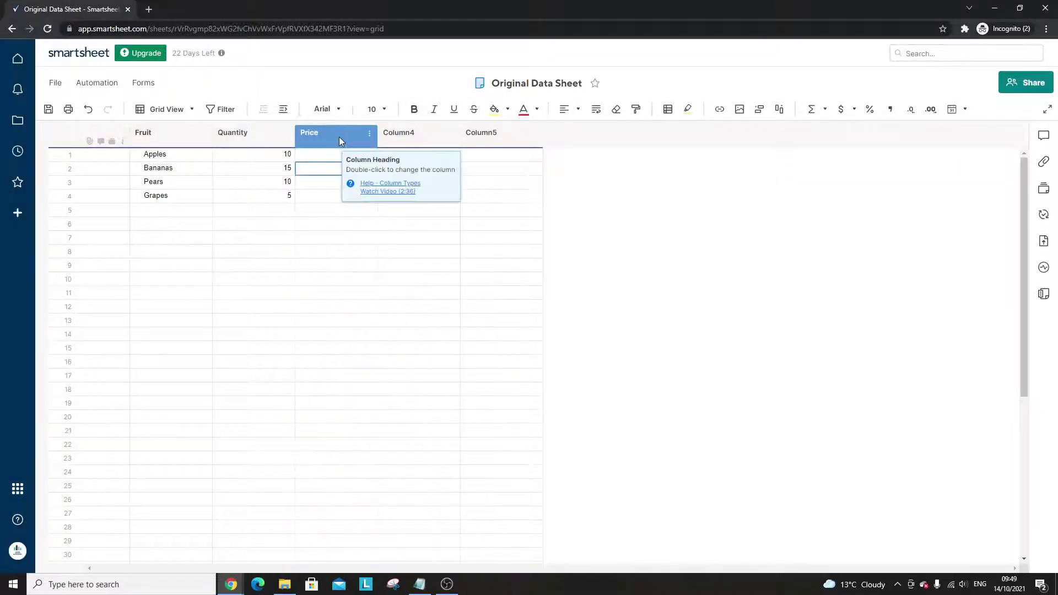
left_click(331, 157)
type("0.25")
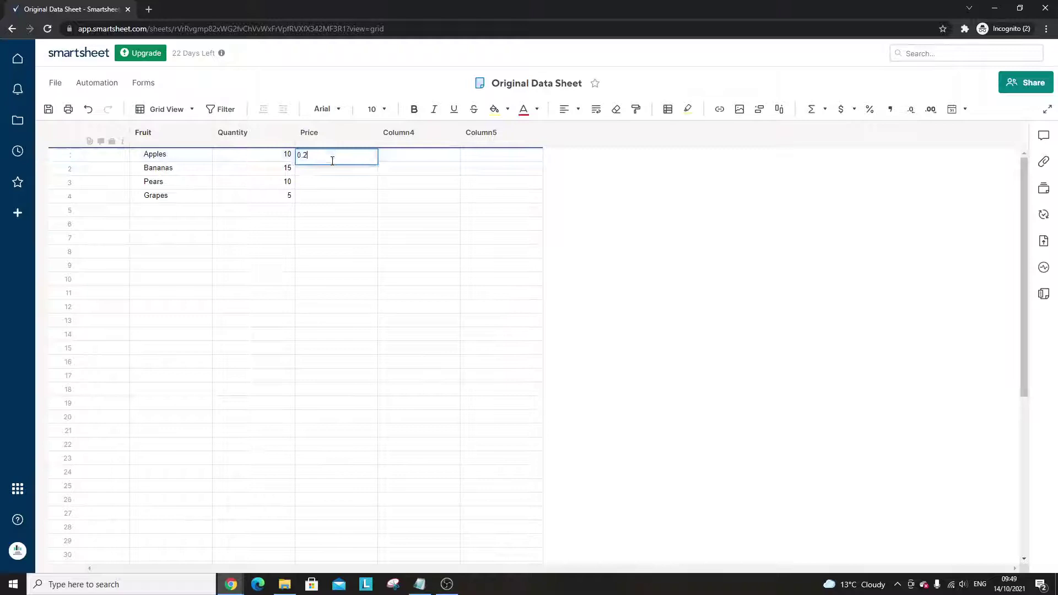
key("Return")
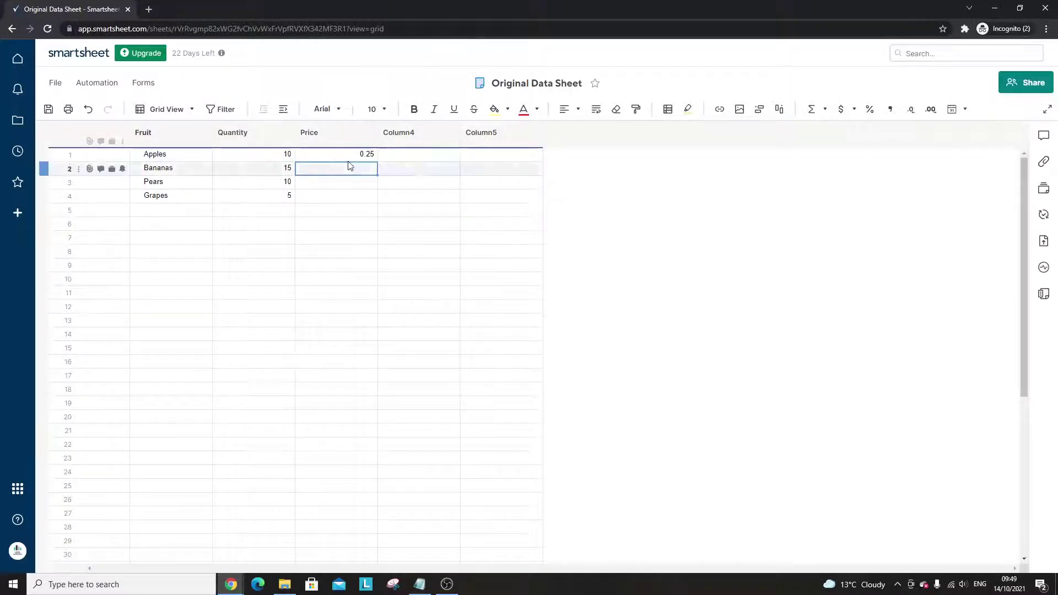
Fill the remaining prices: 0.5 for Bananas, 1 for Pears, 0.75 for Grapes.
left_click(365, 156)
left_click_drag(375, 160, 371, 198)
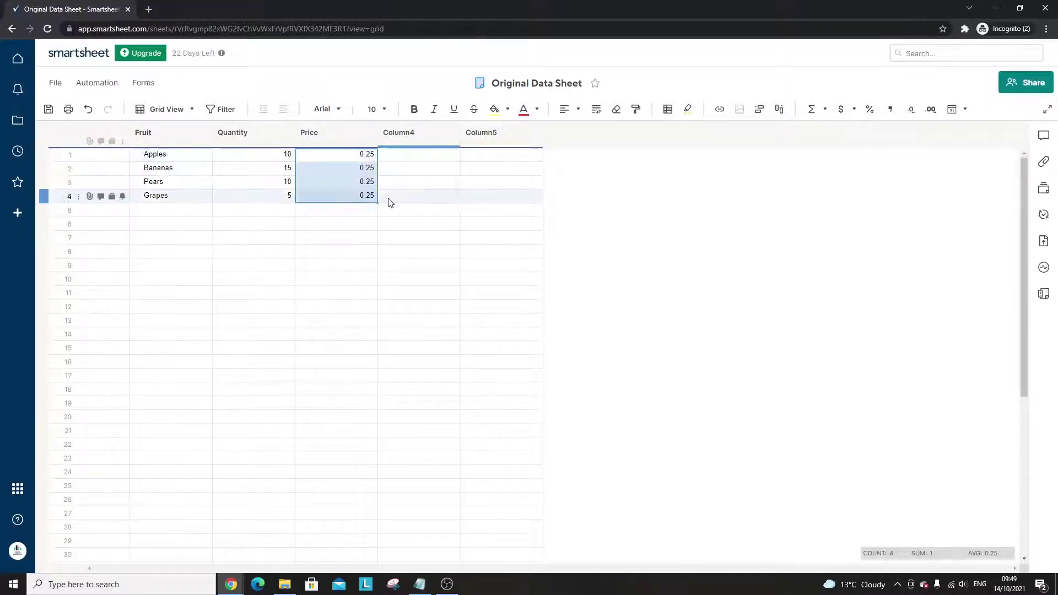
left_click(371, 168)
type("0.5")
key("Return")
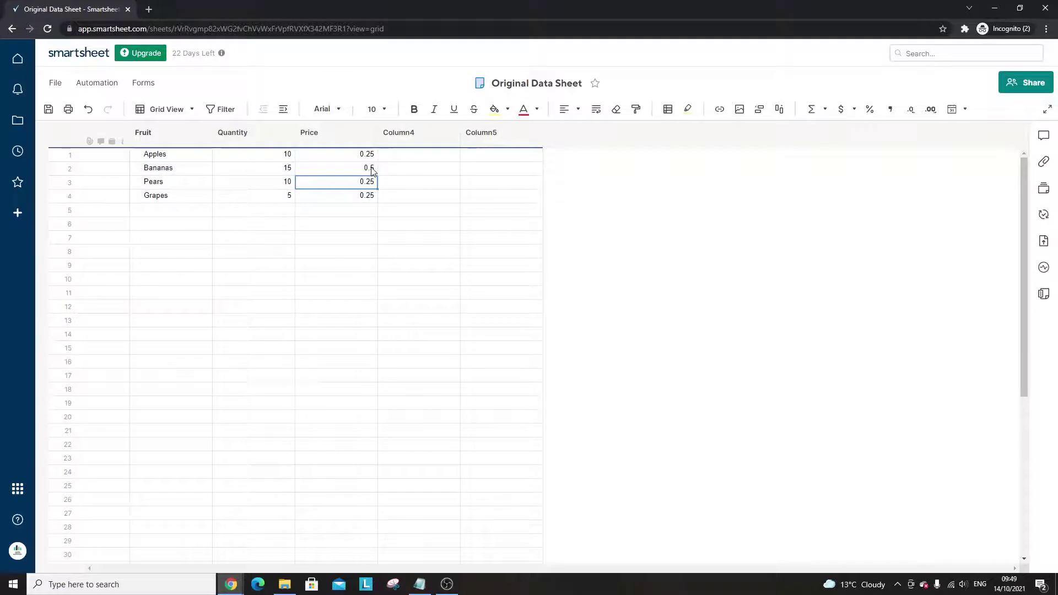
type("1")
key("Return")
type("0.75")
key("Return")
Set the Price column's type and apply currency formatting to its values.
right_click(347, 145)
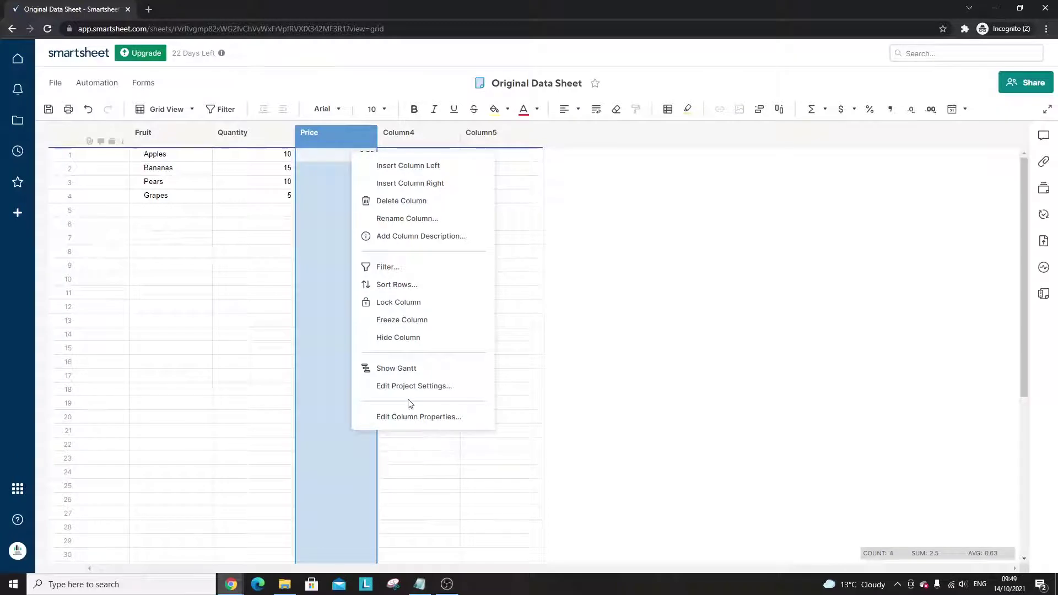
left_click(408, 417)
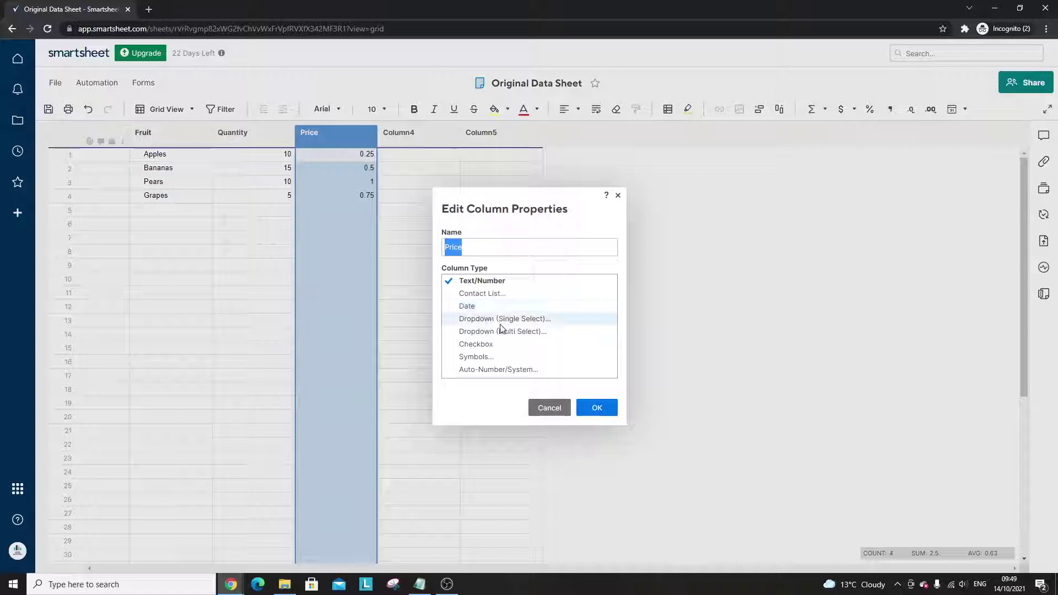
left_click(491, 358)
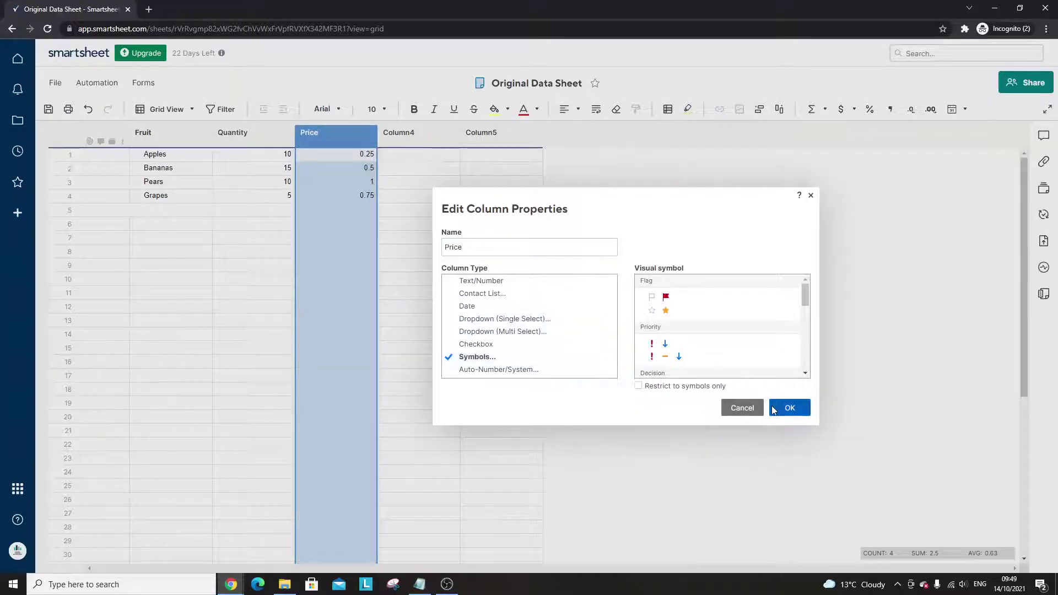
left_click(783, 407)
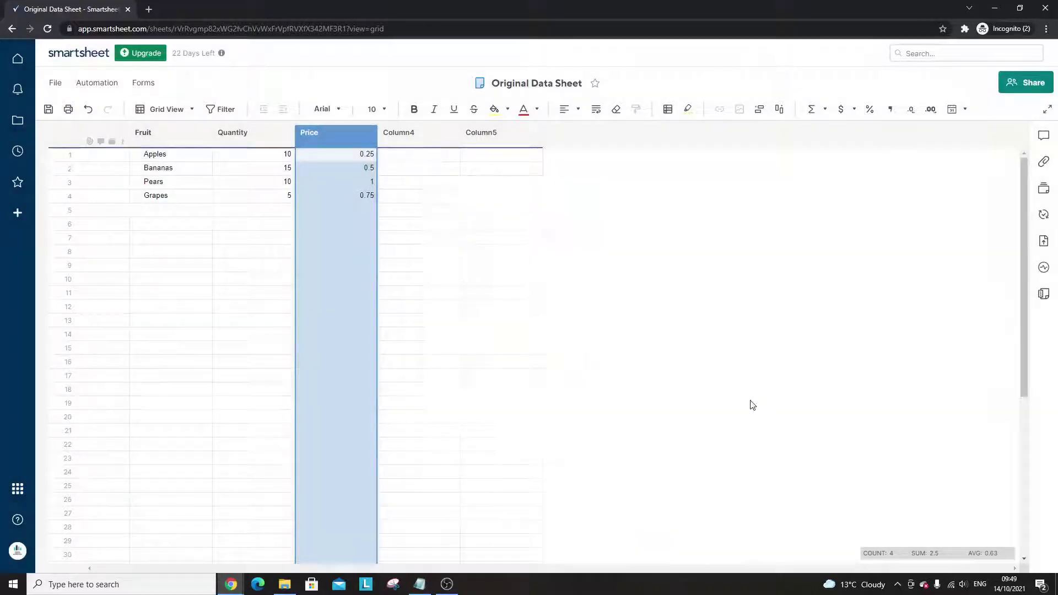
left_click(841, 108)
left_click(419, 210)
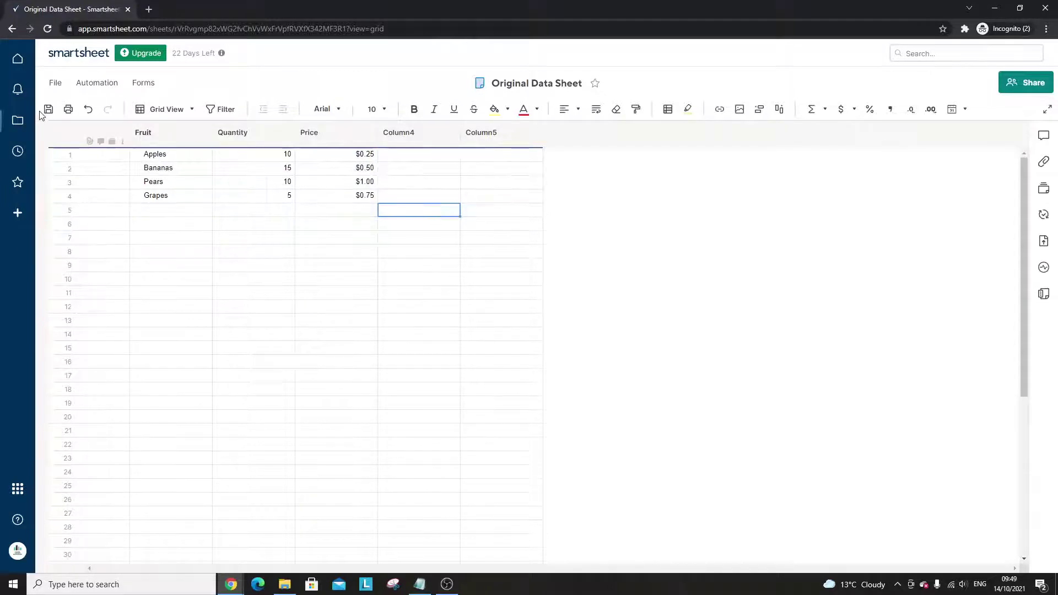
Delete Column4 and Column5 together, then save the Original Data Sheet.
left_click(398, 135)
left_click(471, 134)
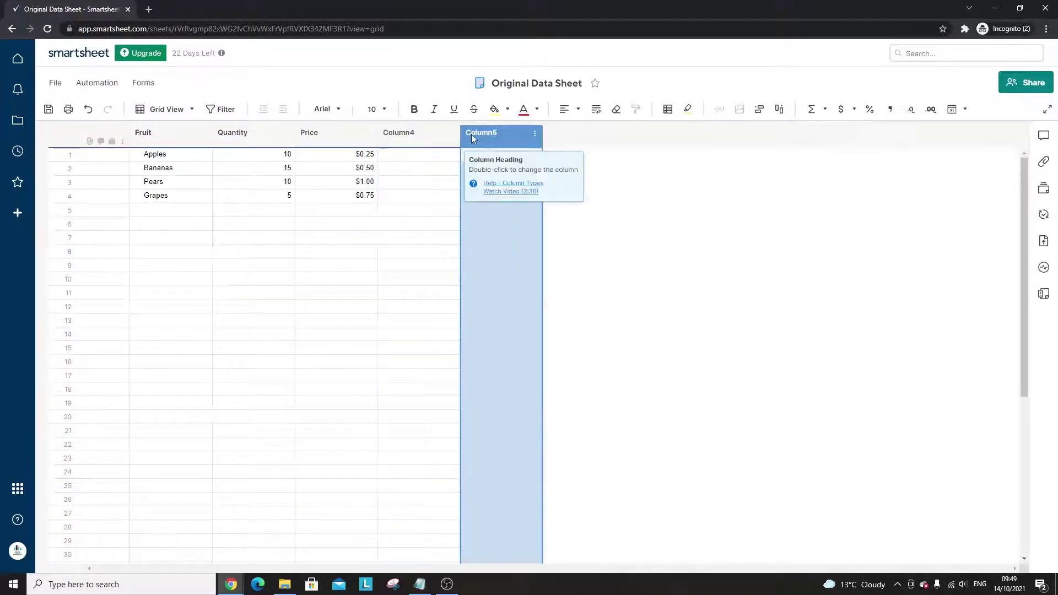
left_click(395, 135)
left_click(475, 137, "shift")
right_click(477, 137)
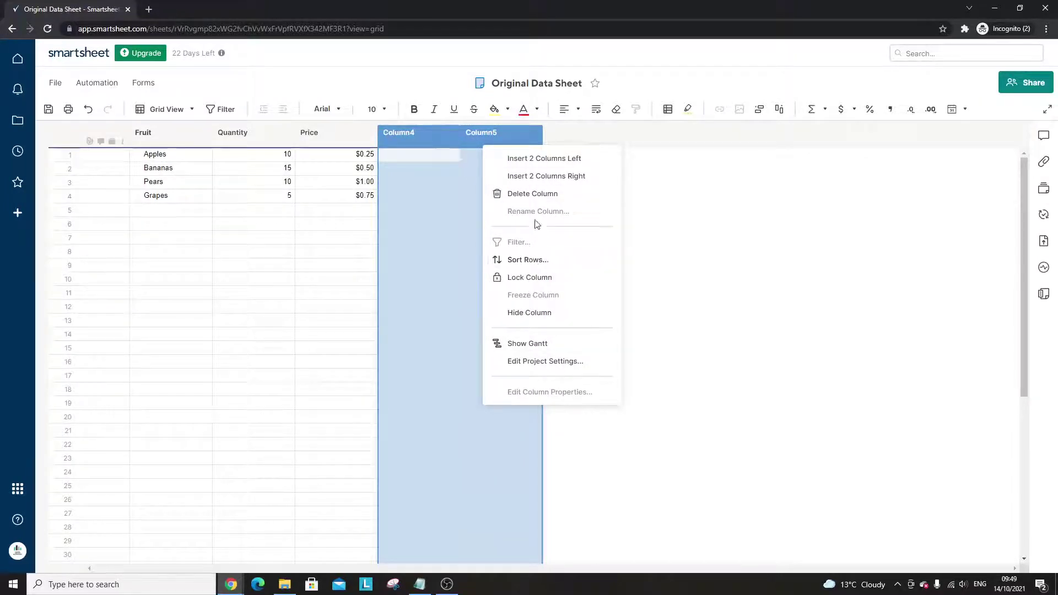
left_click(534, 194)
left_click(48, 110)
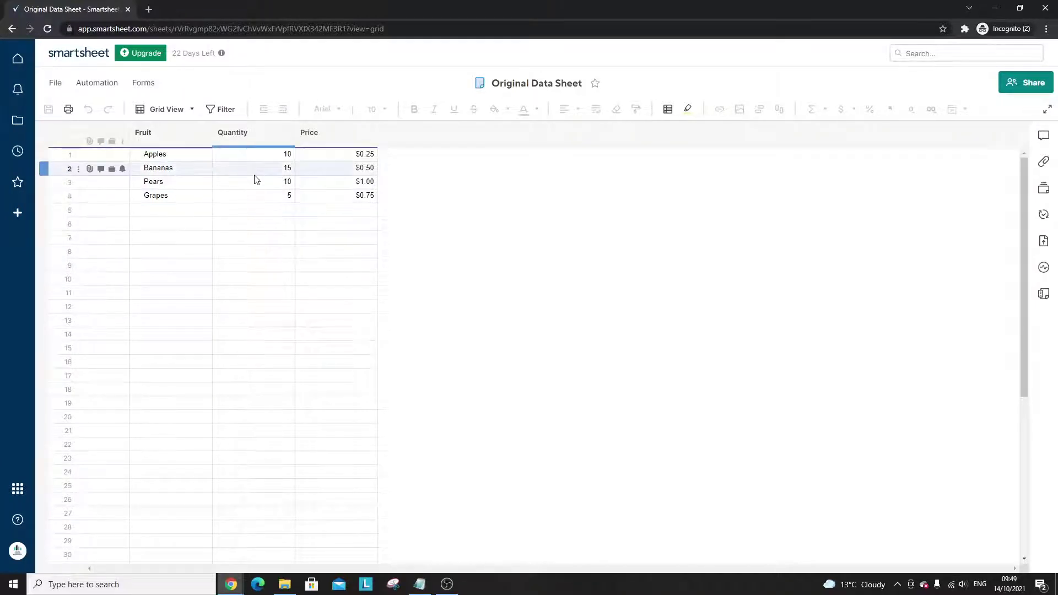
Open the Secondary Sheet and enter Banana, Pears, Apples, Grapes under Search Criteria.
left_click(14, 30)
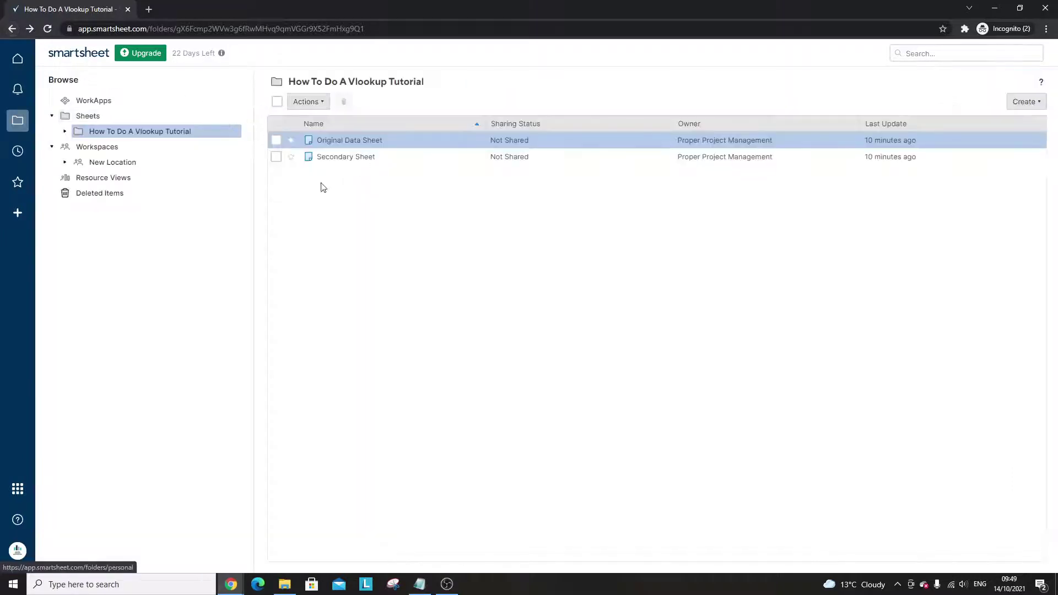
left_click(345, 157)
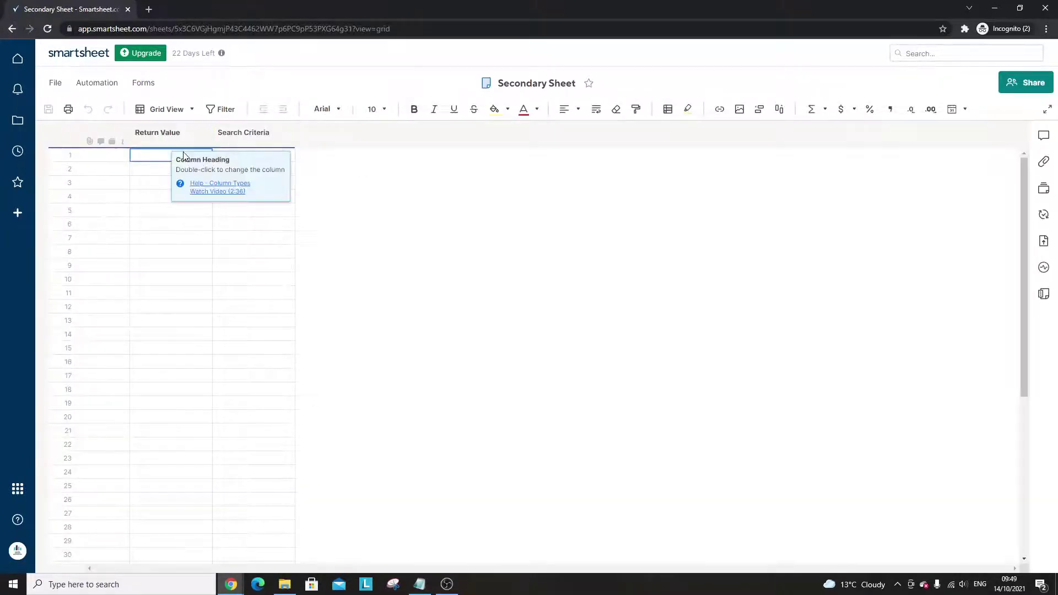
left_click(272, 154)
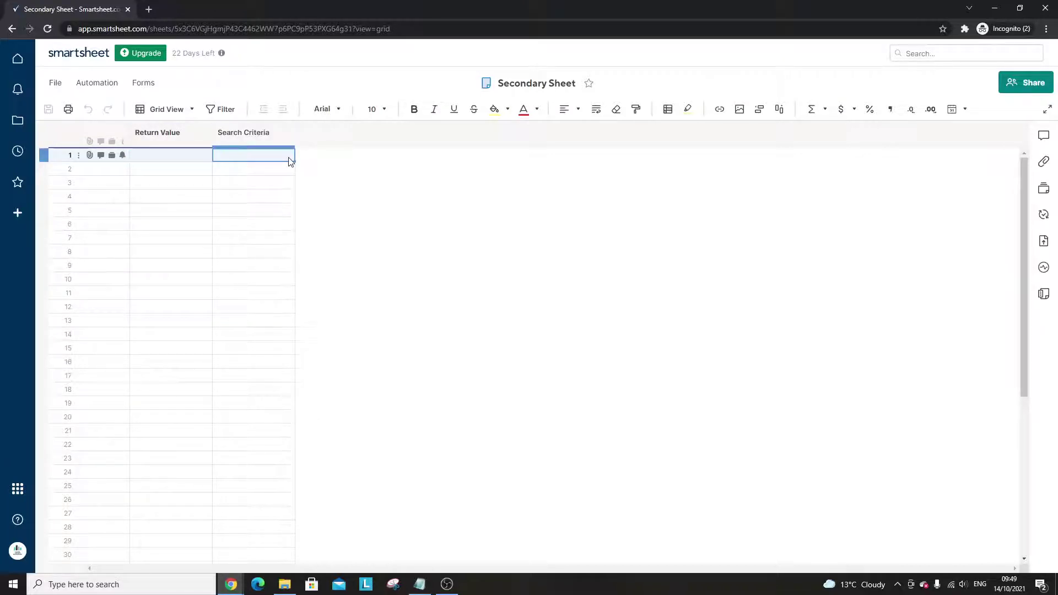
type("Ban")
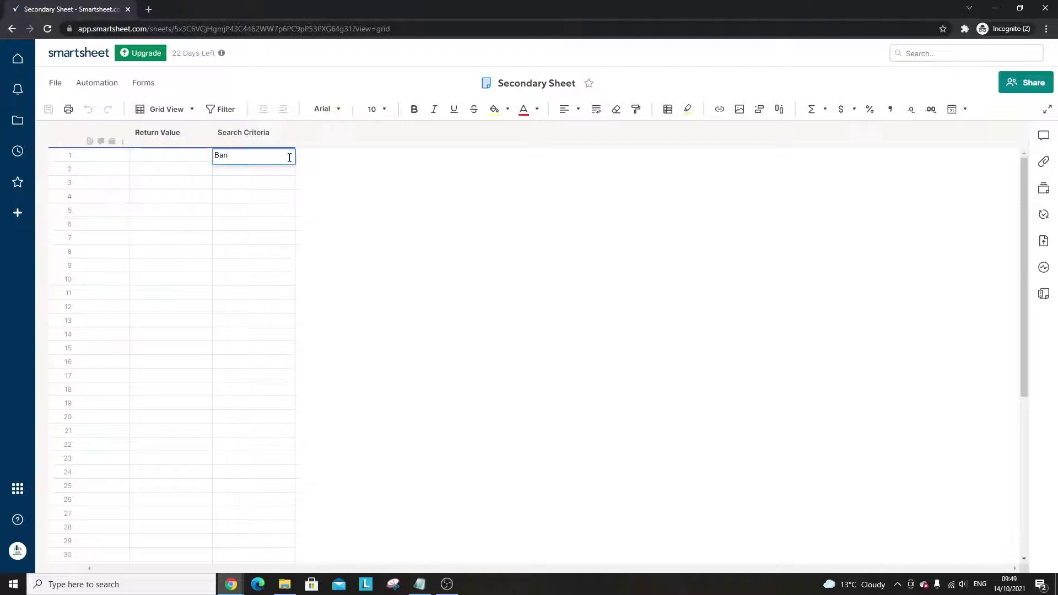
type("ana")
key("Return")
type("PE")
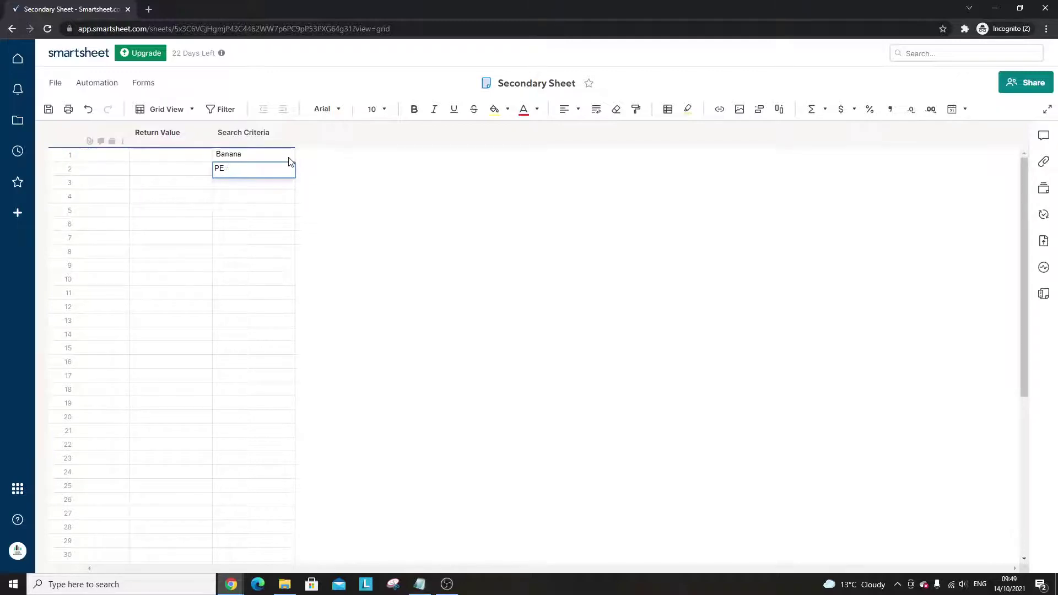
type("ars")
key("Return")
type("Apples")
key("Return")
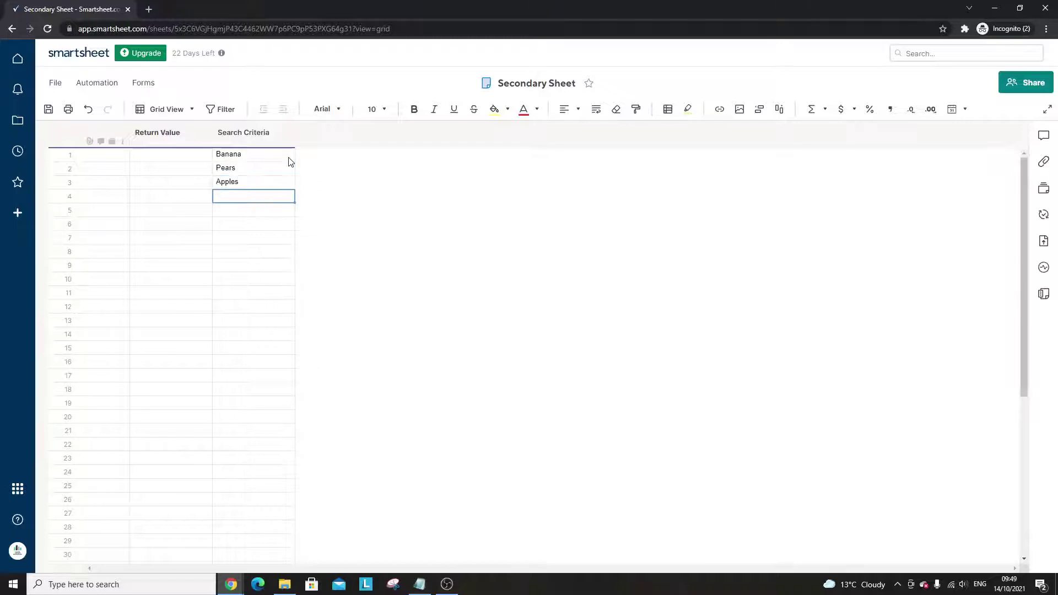
type("Grapes")
key("Return")
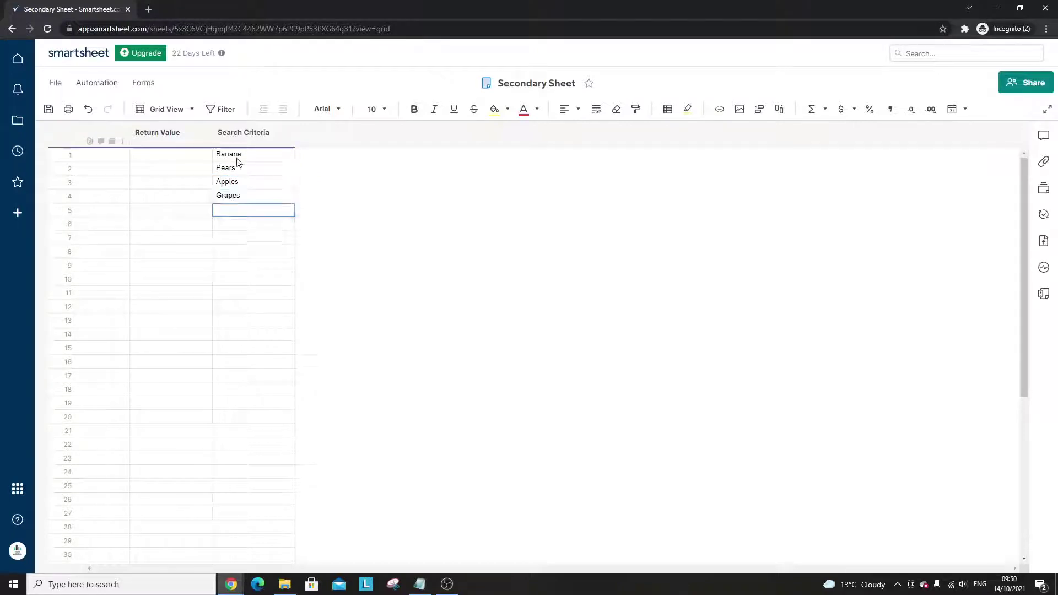
left_click(181, 158)
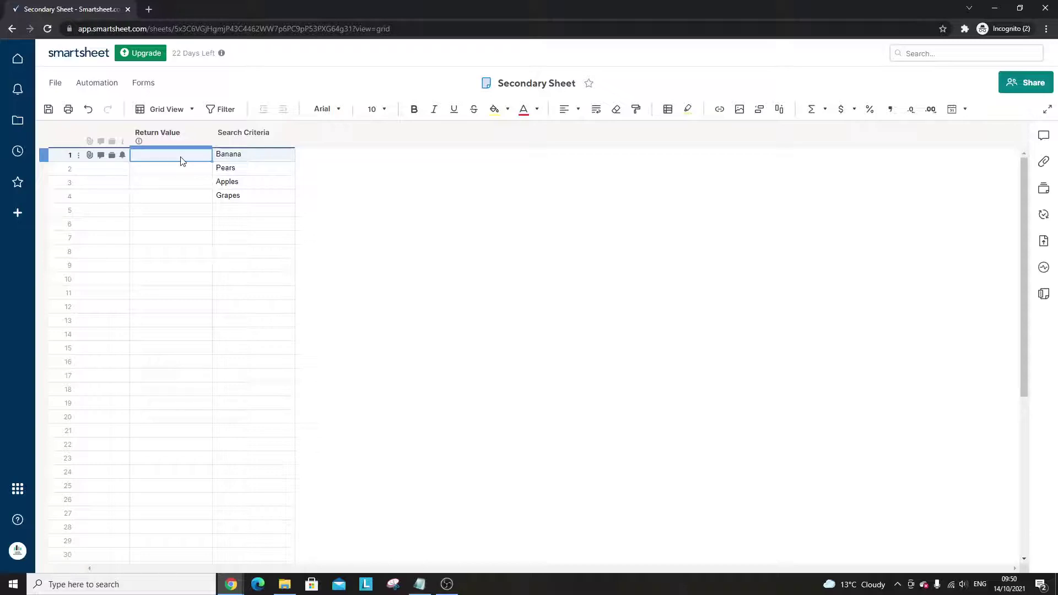
type("=")
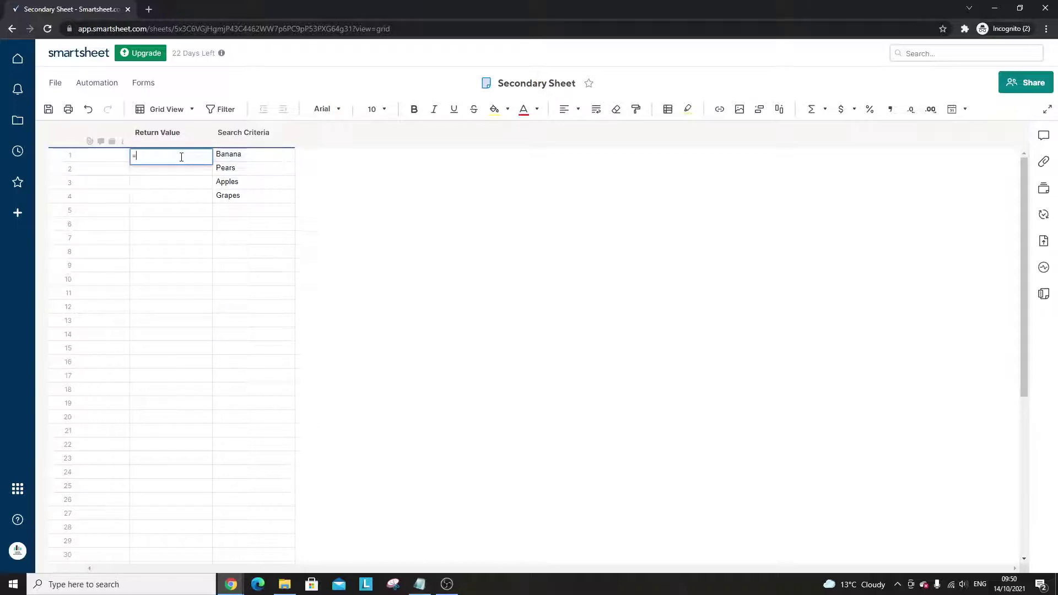
type("vlo")
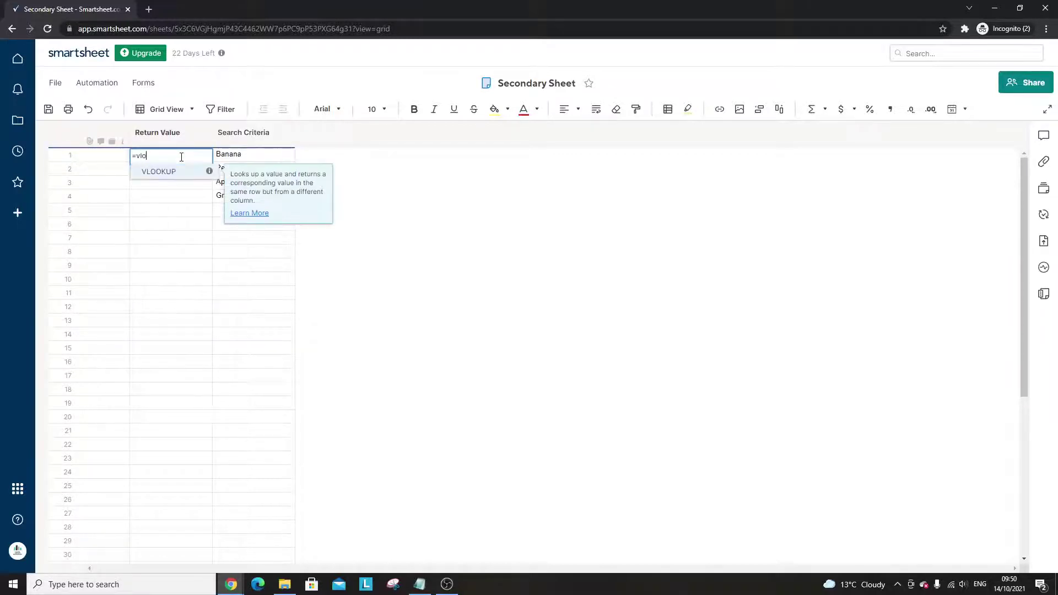
type("okup")
type("(")
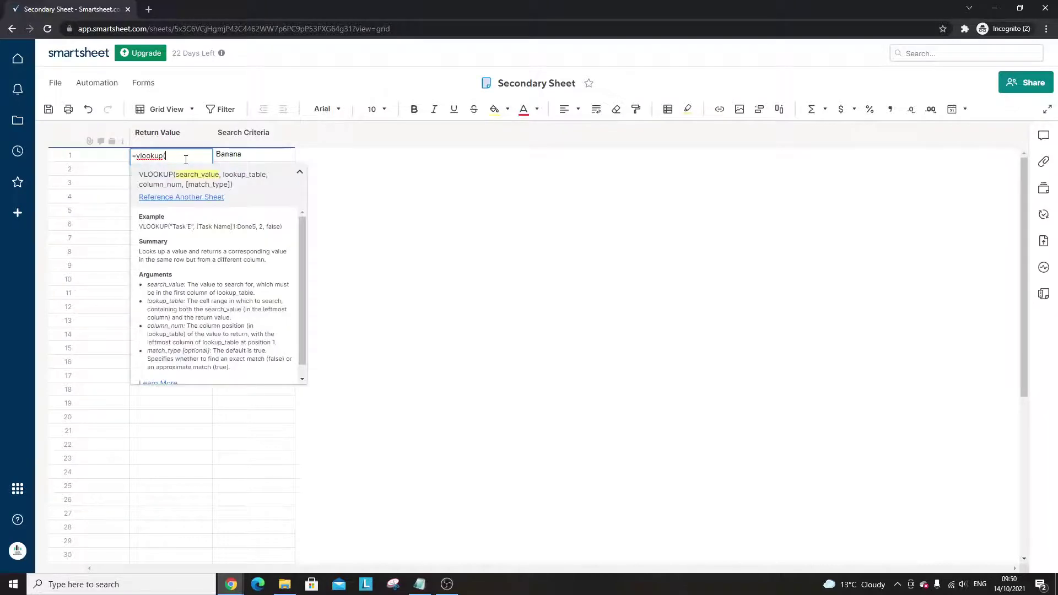
left_click(242, 159)
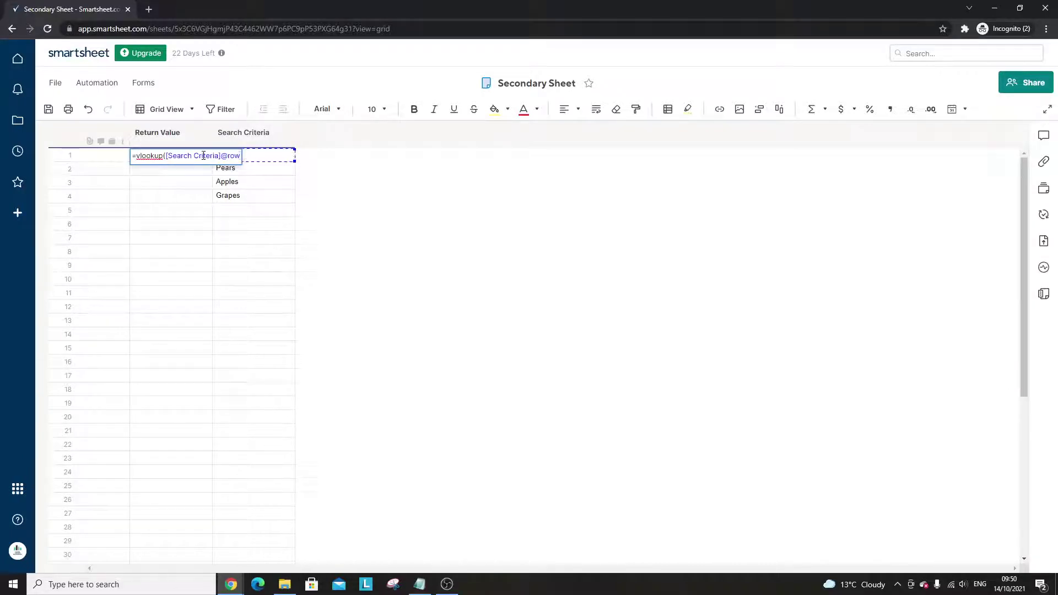
key("BackSpace")
key("BackSpace")
key("BackSpace")
key("BackSpace")
key("BackSpace")
key("BackSpace")
key("BackSpace")
key("BackSpace")
key("BackSpace")
key("BackSpace")
key("BackSpace")
key("BackSpace")
key("BackSpace")
key("BackSpace")
key("BackSpace")
key("BackSpace")
key("BackSpace")
key("BackSpace")
key("BackSpace")
key("BackSpace")
key("BackSpace")
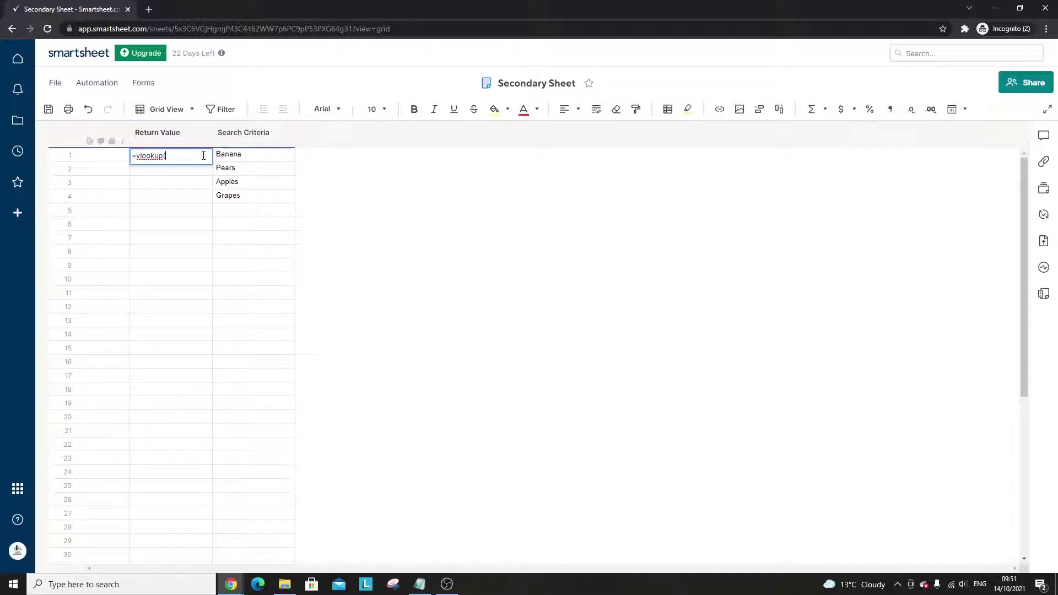
type("\"Ban")
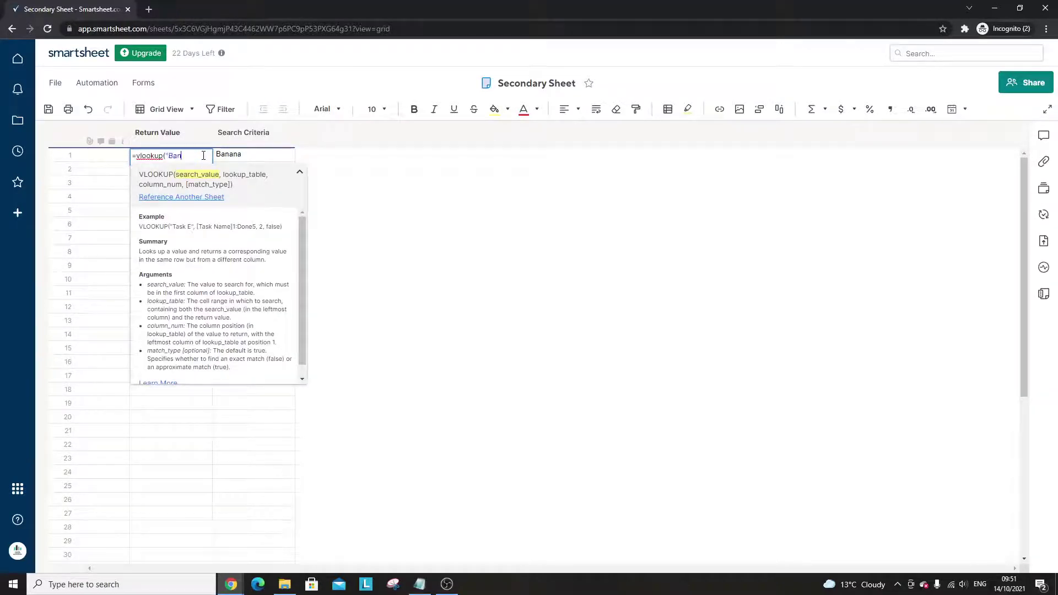
type("naana\"")
key("BackSpace")
key("BackSpace")
key("BackSpace")
key("BackSpace")
key("BackSpace")
key("BackSpace")
left_click(229, 154)
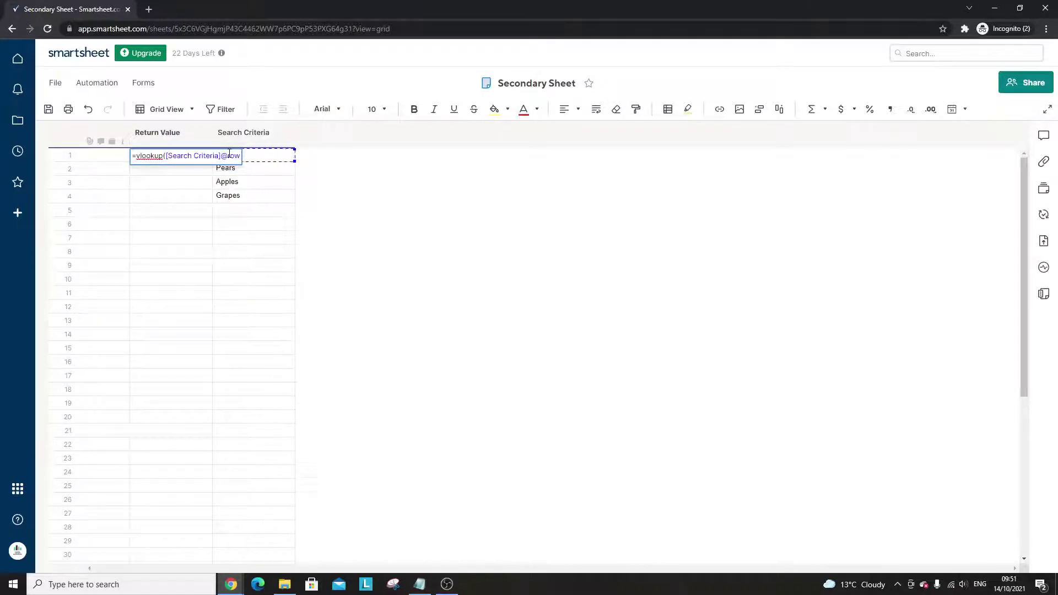
type(",")
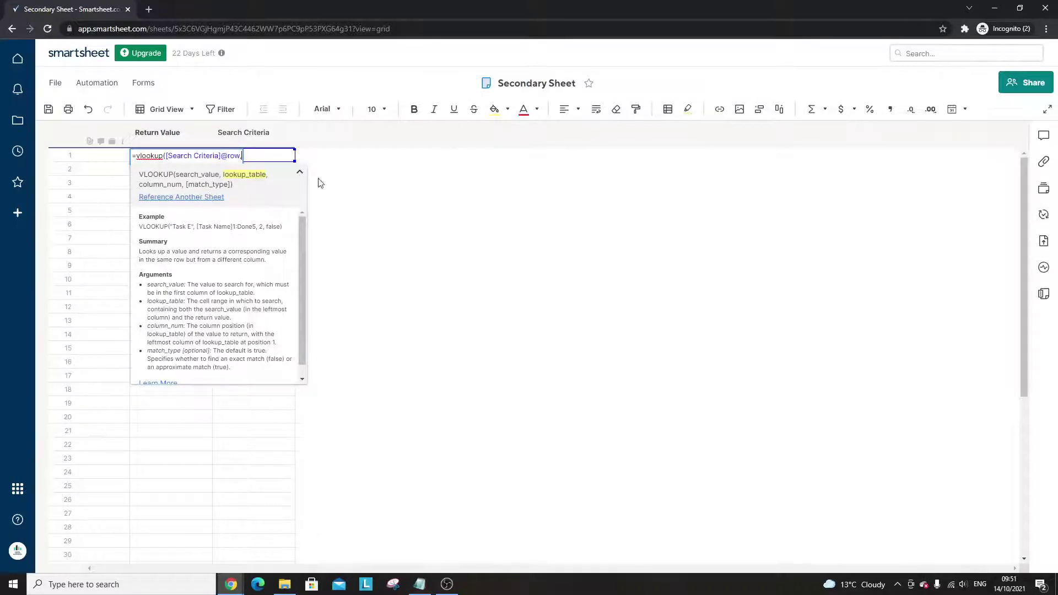
Select the Fruit through Price columns of Original Data Sheet as the lookup range.
left_click(200, 198)
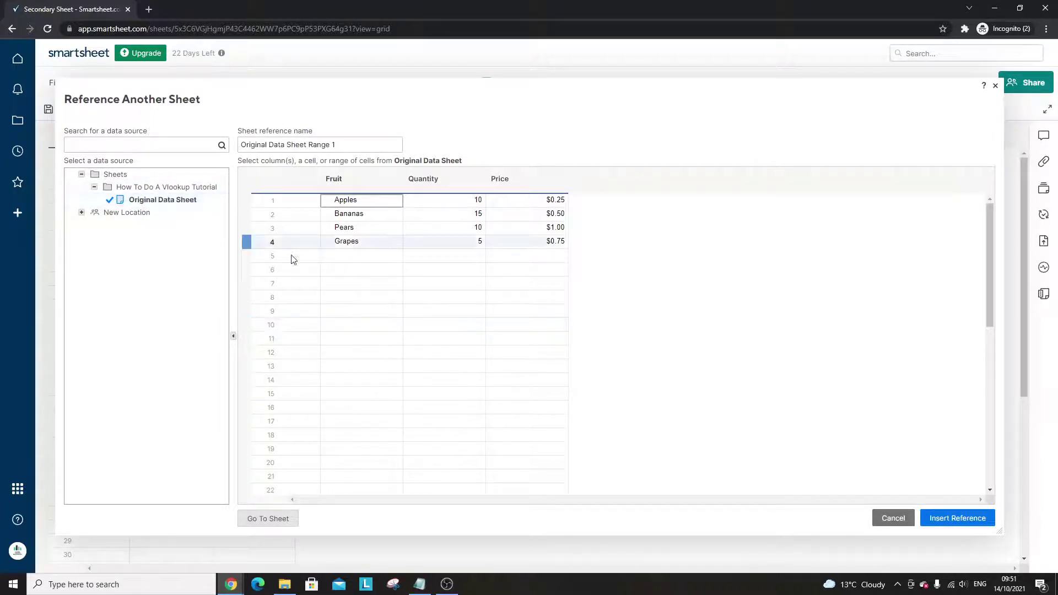
left_click(374, 184)
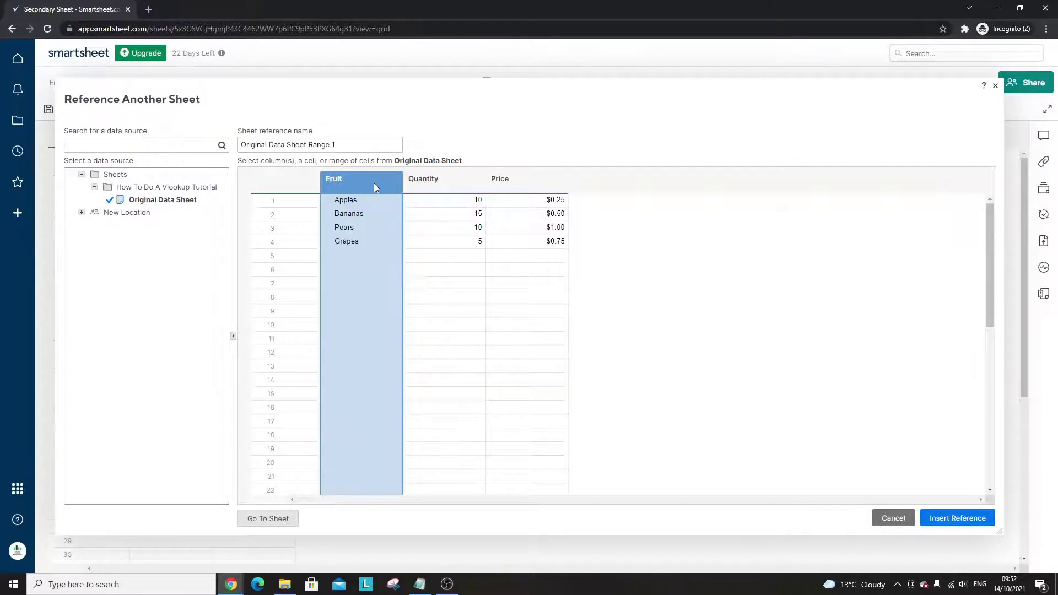
left_click(438, 184)
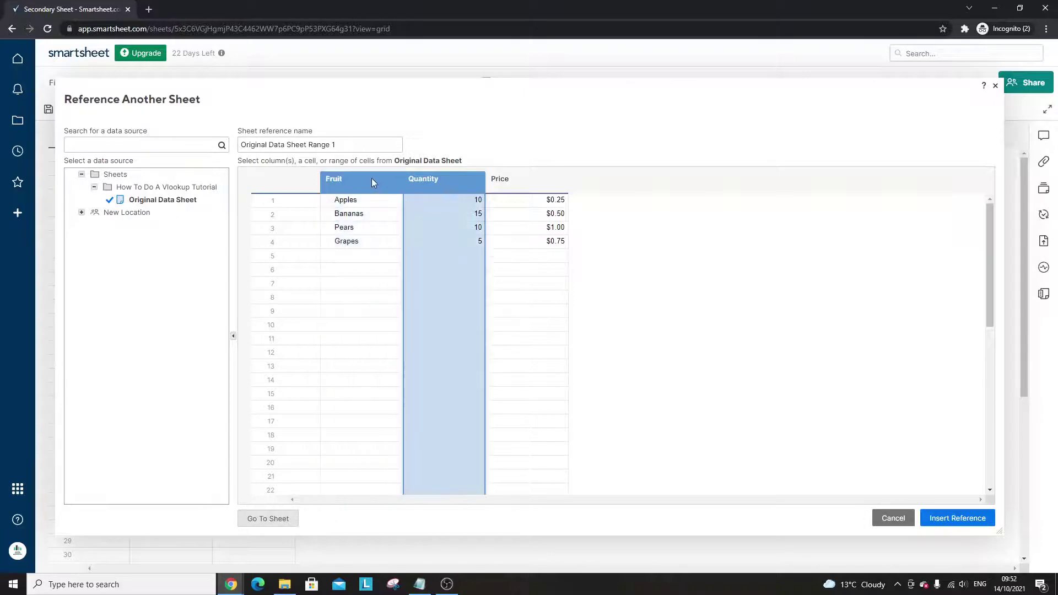
left_click(373, 183)
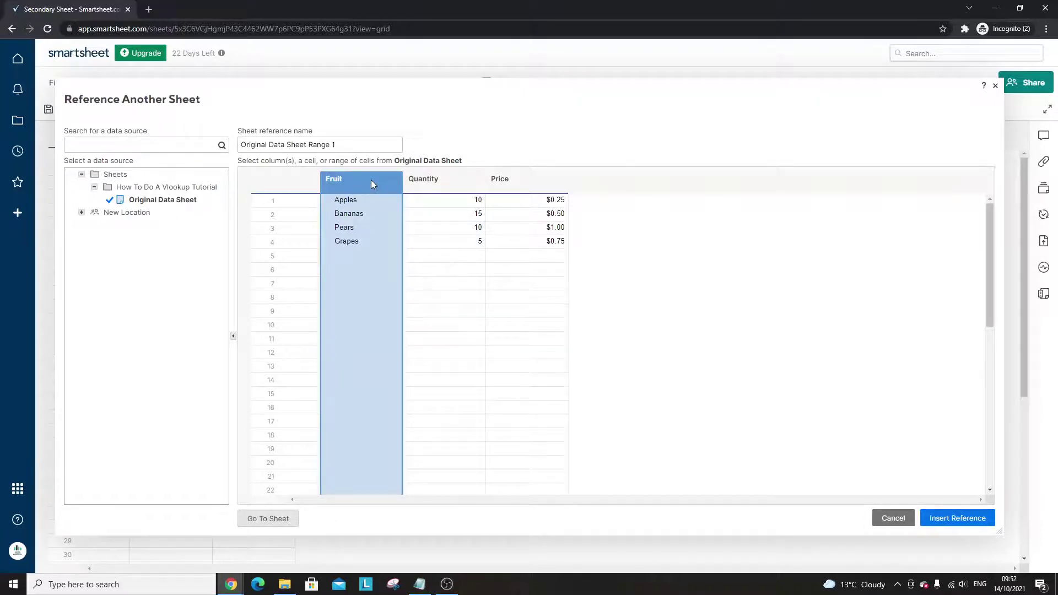
left_click(521, 181, "ctrl")
left_click(418, 177, "shift")
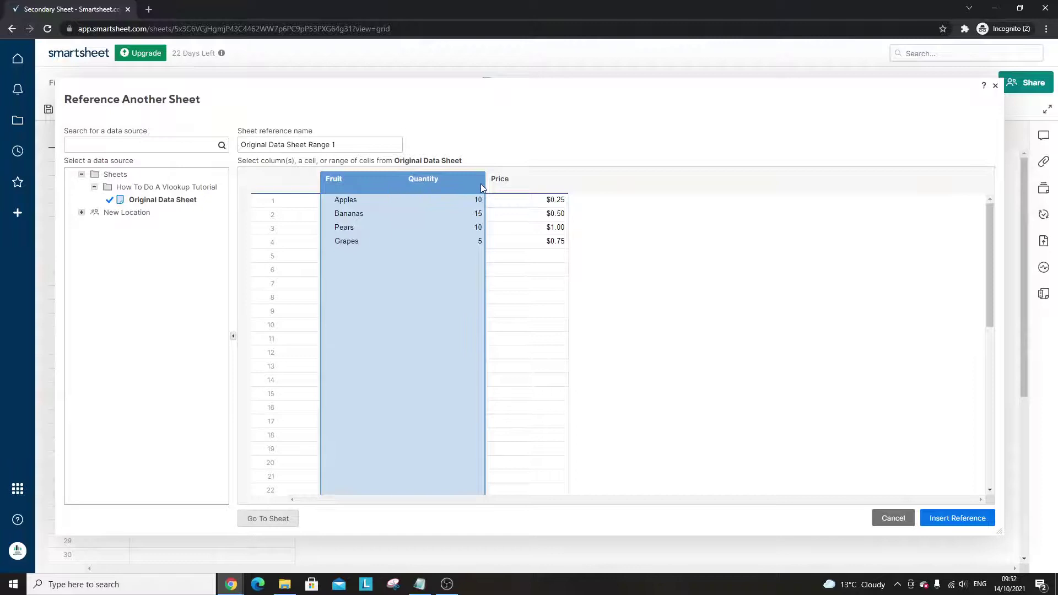
left_click(511, 186, "shift")
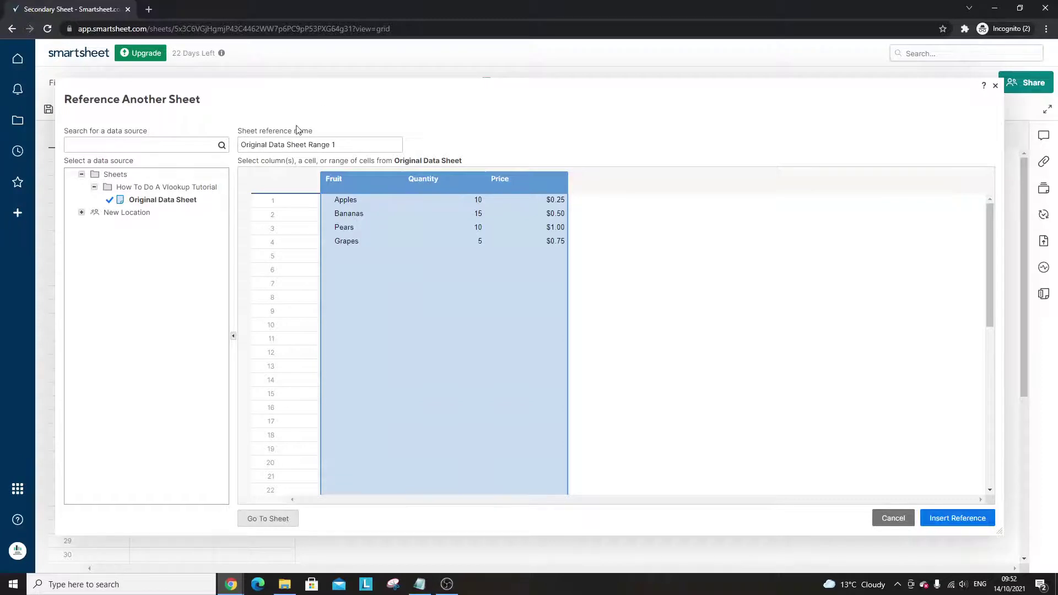
Name the reference 'Original Data Sheet All Columns' and insert it into the formula.
left_click(286, 144)
left_click_drag(308, 145, 360, 142)
type("All Columns")
left_click(955, 520)
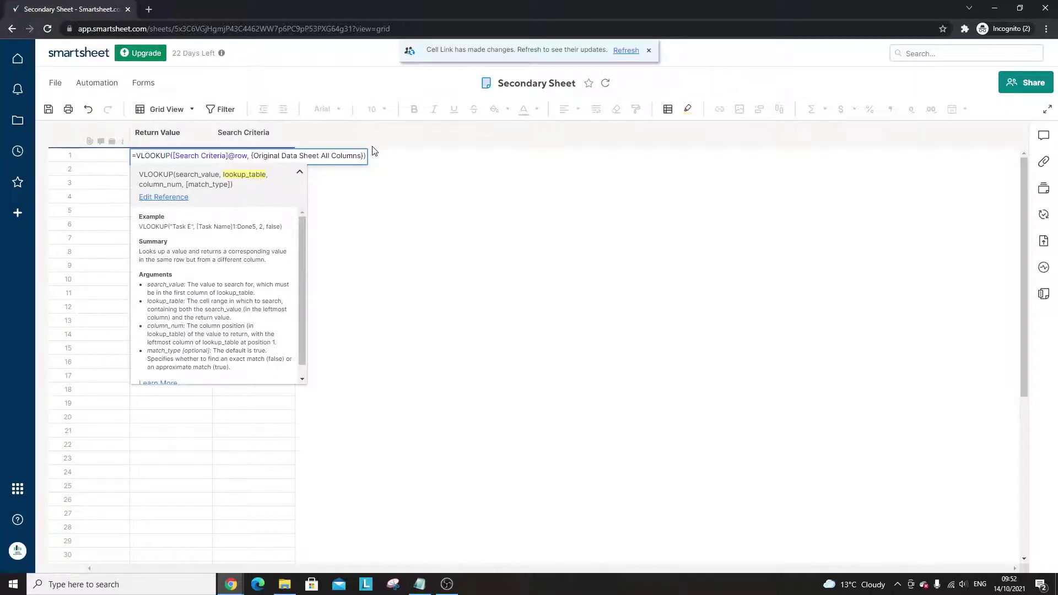
Add ',1,false' to the VLOOKUP and commit the row 1 formula.
key("Right")
type(",")
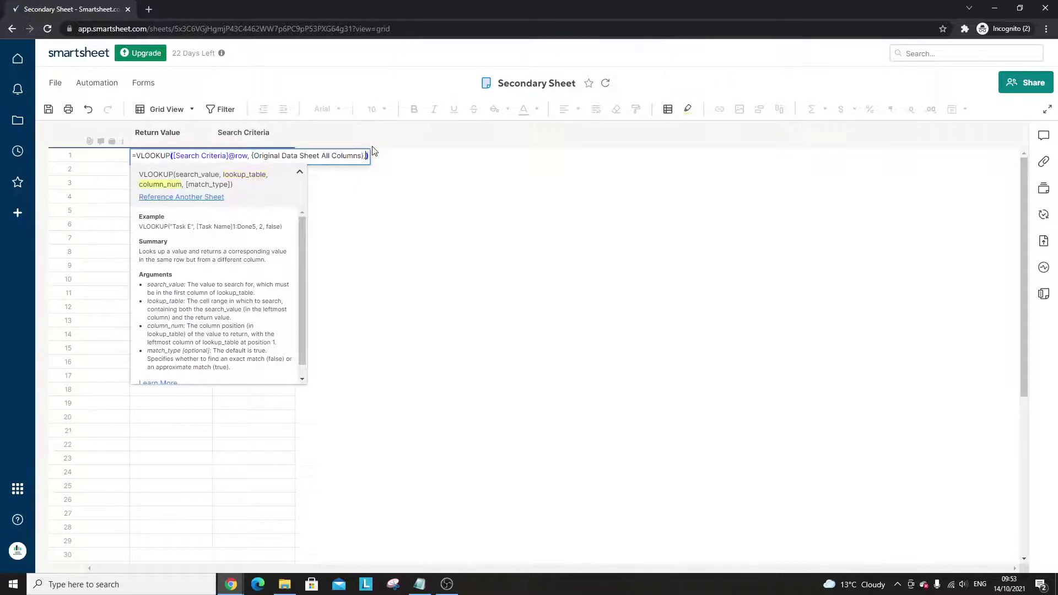
key("BackSpace")
key("Left")
type(",")
key("BackSpace")
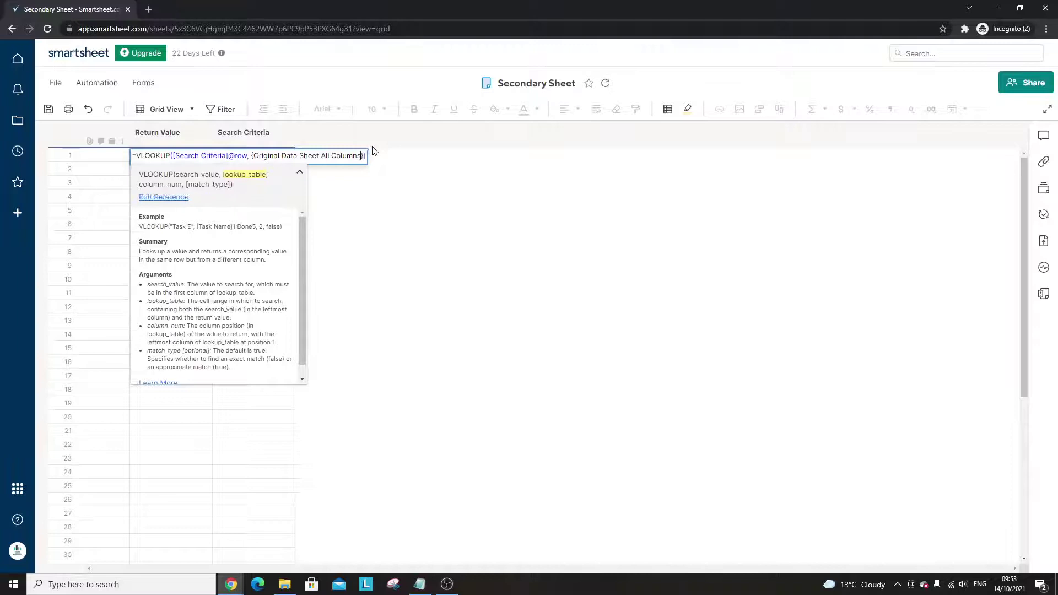
key("Right")
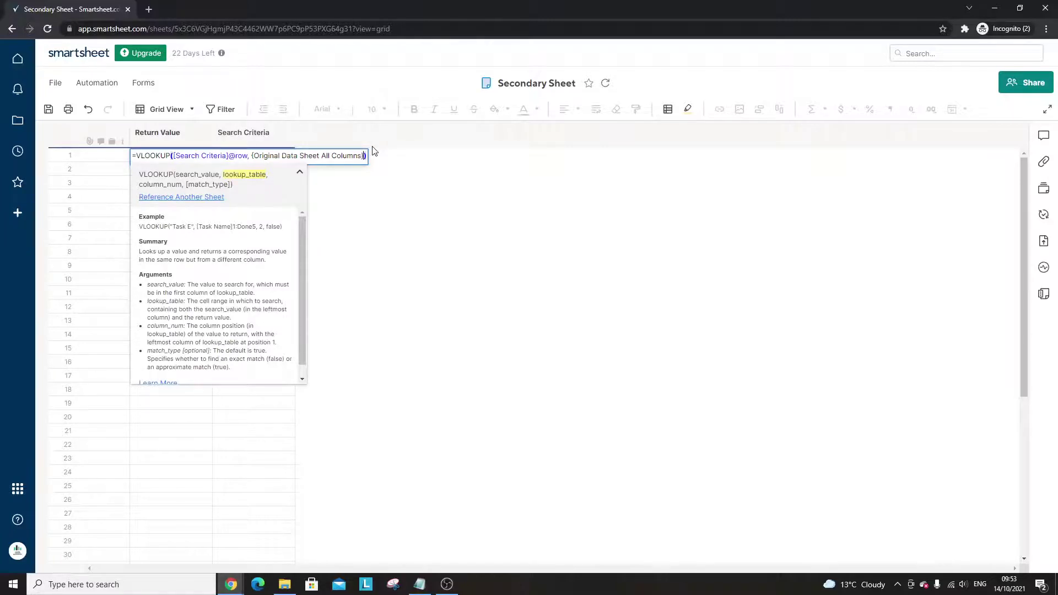
type(",")
type("1,false")
key("Return")
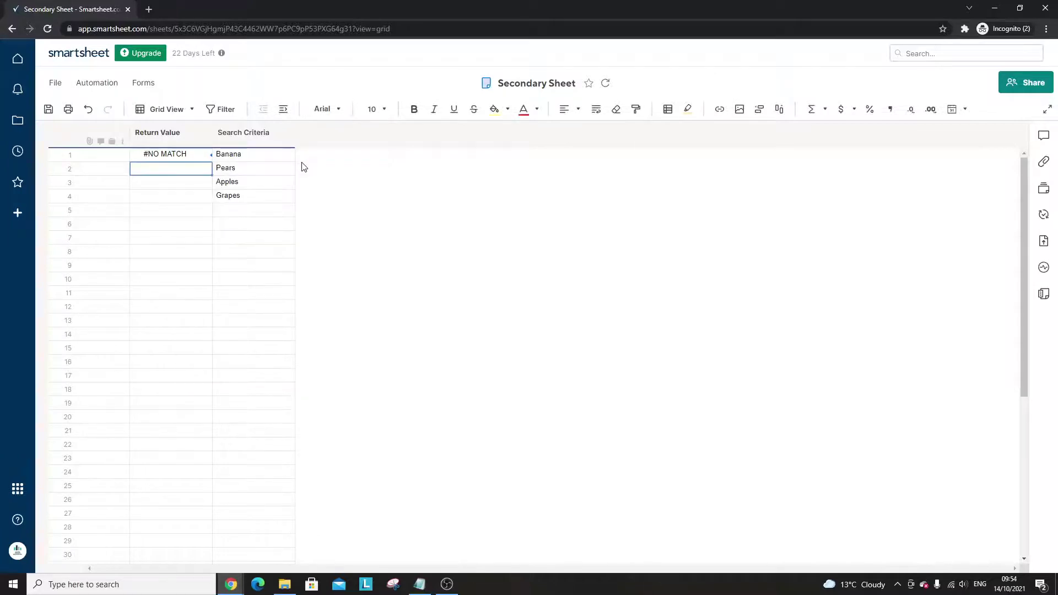
Review row 1's formula and its Original Data Sheet reference without changing anything.
left_click(209, 154)
left_click(210, 153)
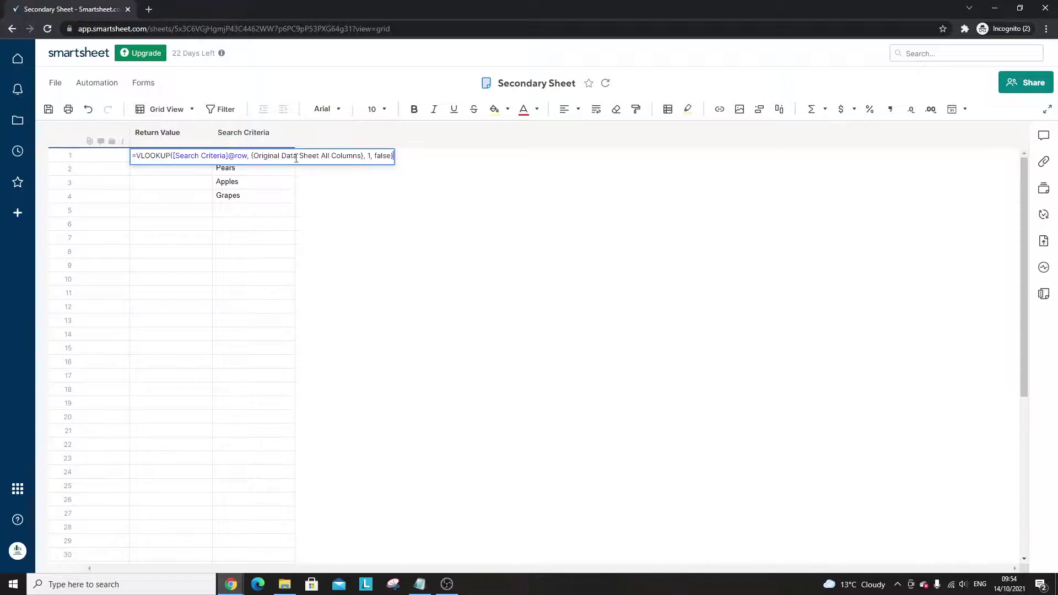
left_click(236, 155)
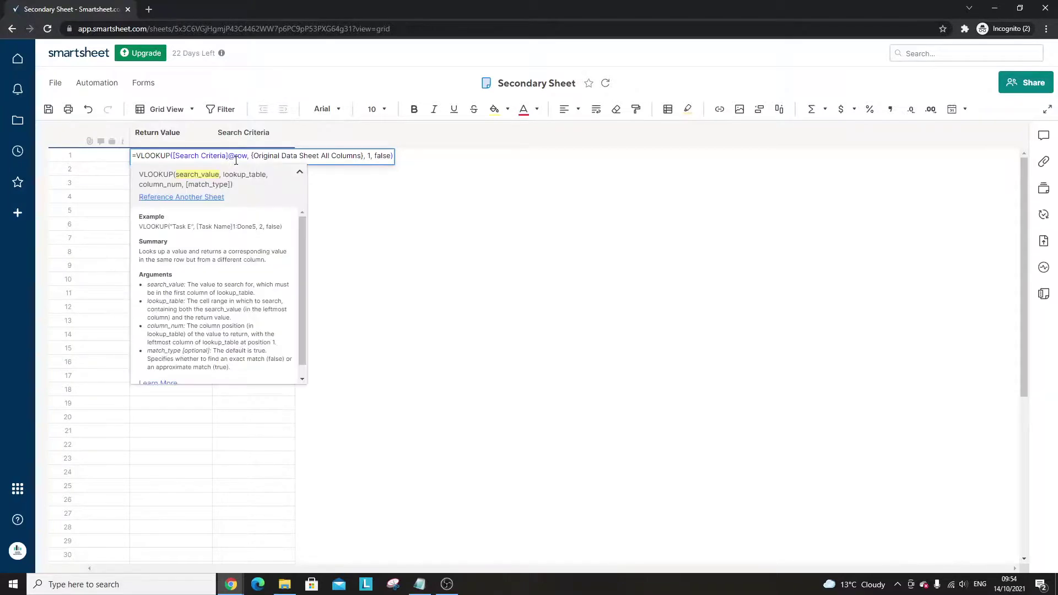
left_click(195, 200)
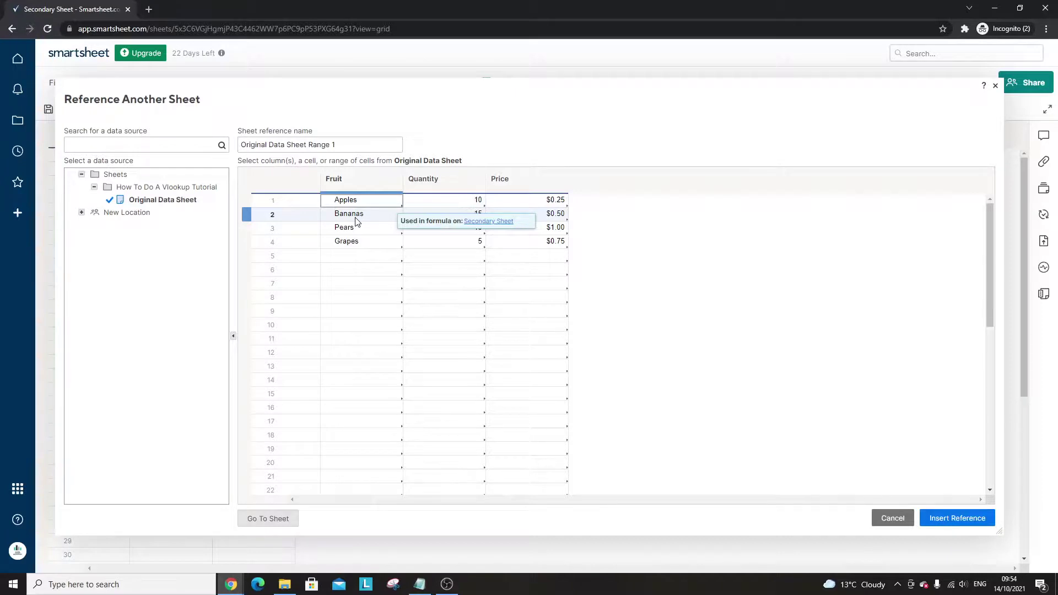
left_click(892, 518)
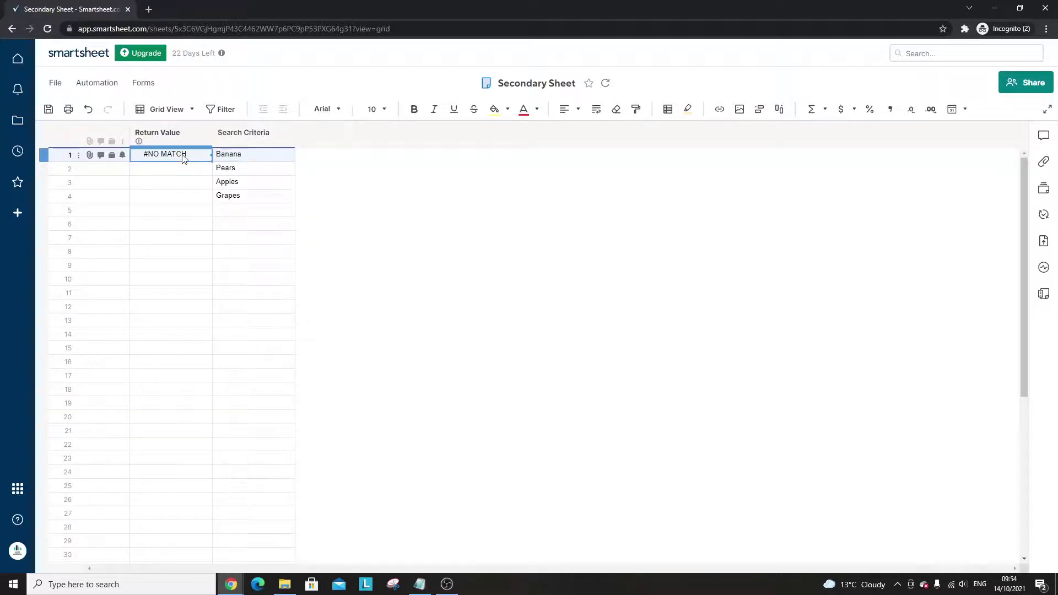
Change Search Criteria row 1 from Banana to Bananas.
double_click(252, 155)
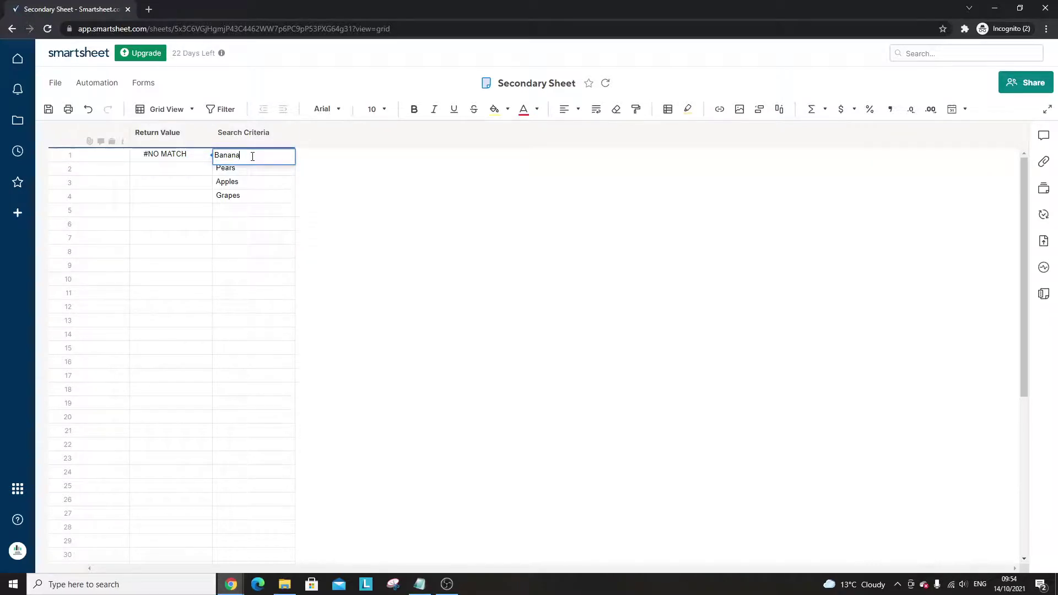
type("s")
key("Return")
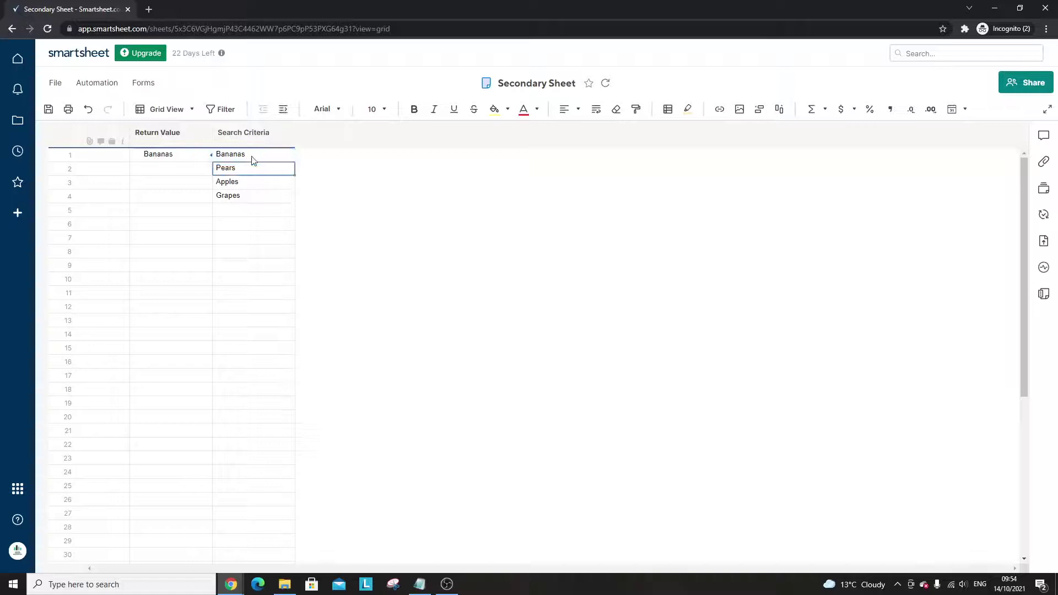
left_click(254, 158)
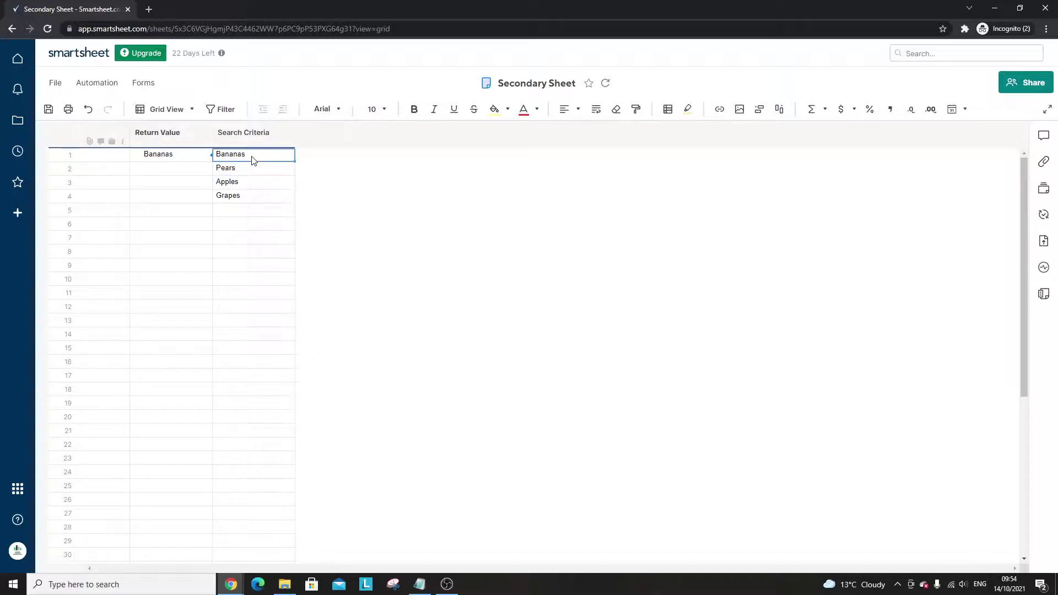
double_click(253, 157)
key("Return")
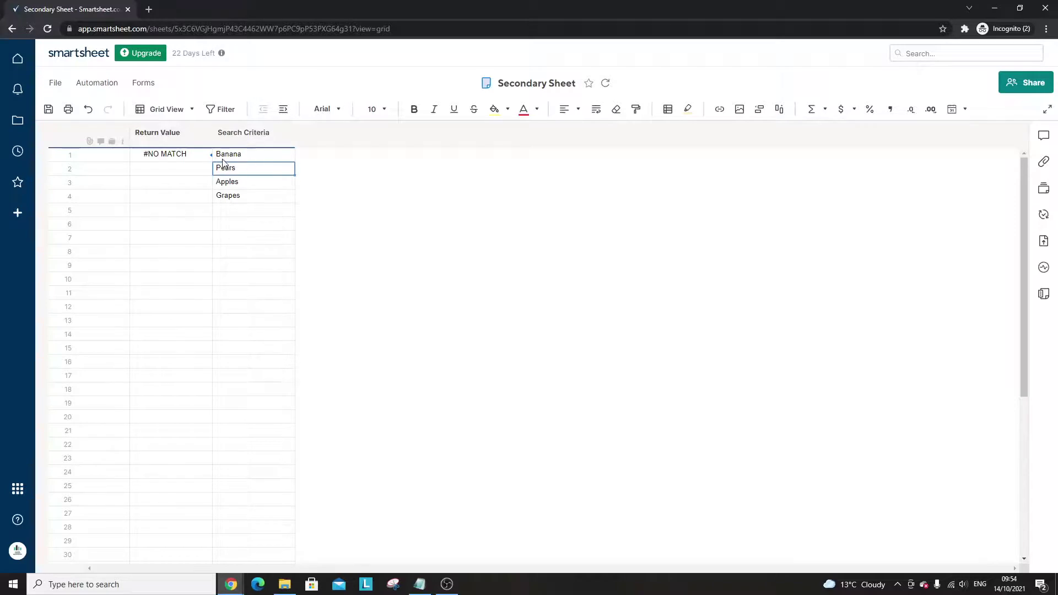
double_click(186, 156)
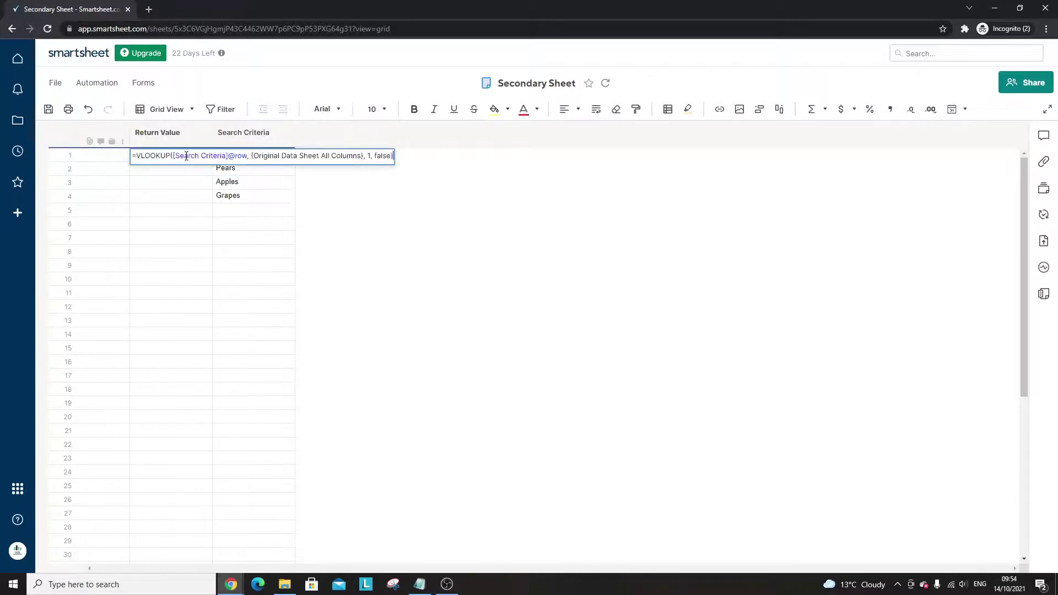
key("Return")
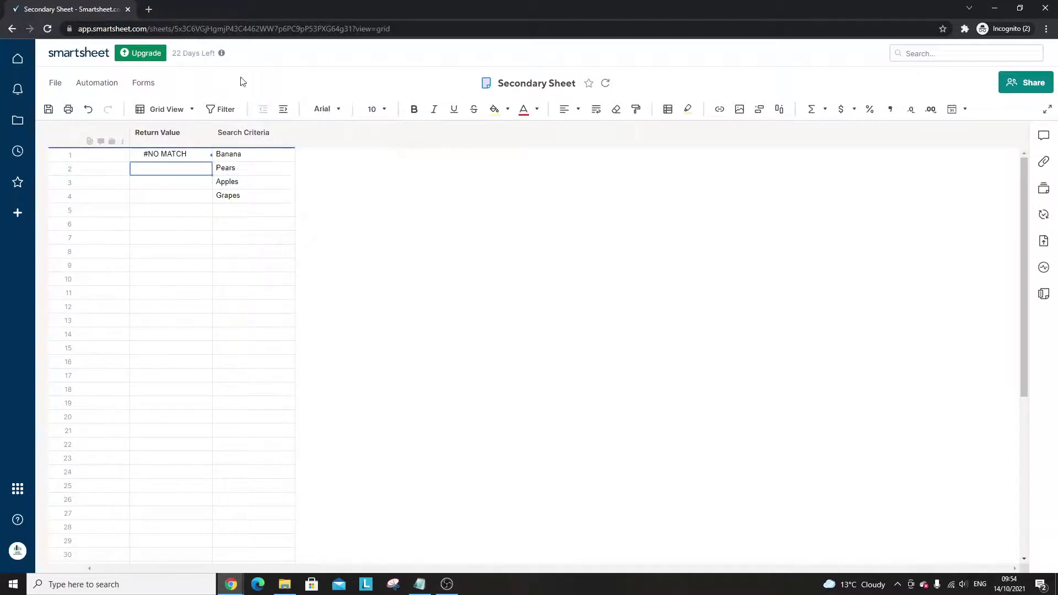
double_click(257, 158)
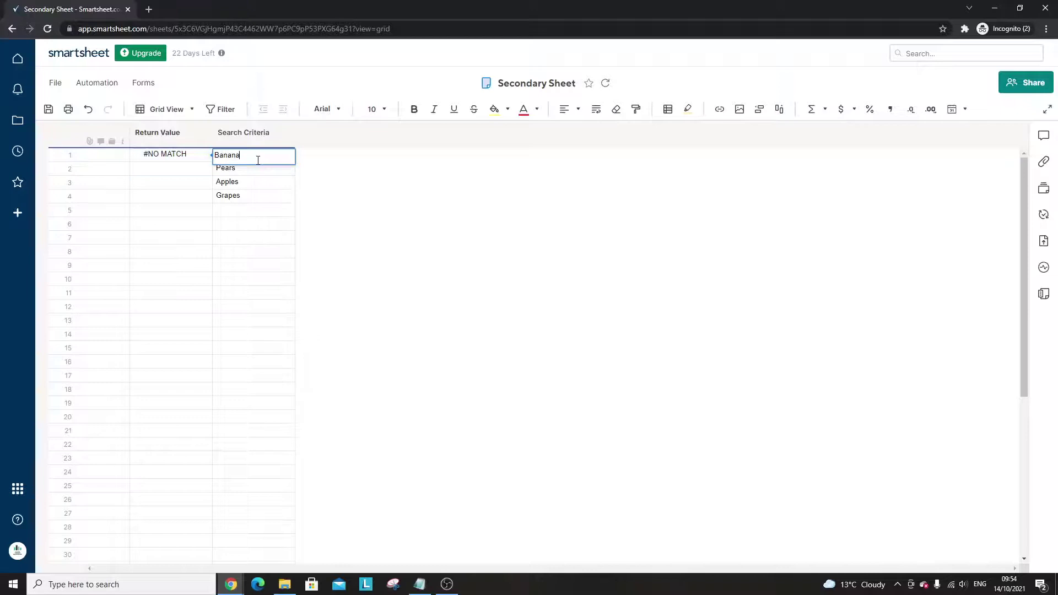
type("s")
key("Return")
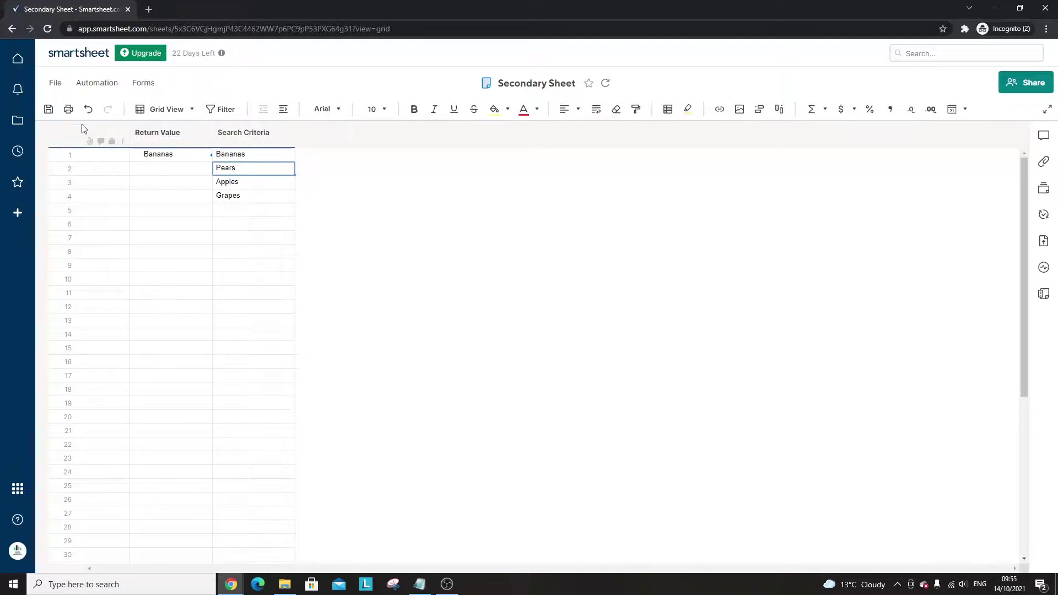
Change row 1's VLOOKUP column number from 1 to 2 to return the Quantity.
left_click(49, 108)
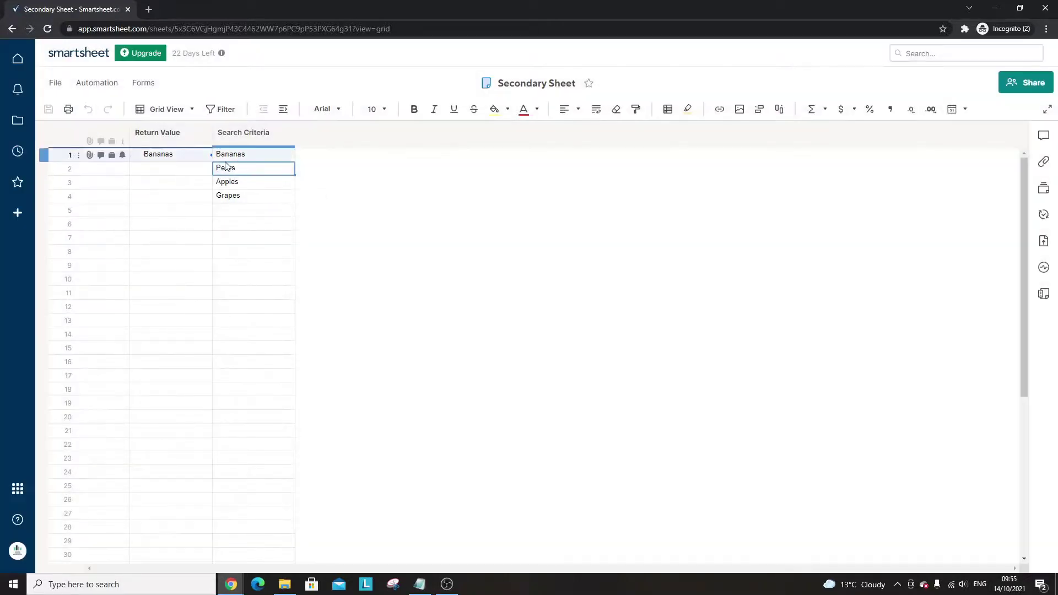
left_click(196, 156)
double_click(196, 156)
left_click(371, 156)
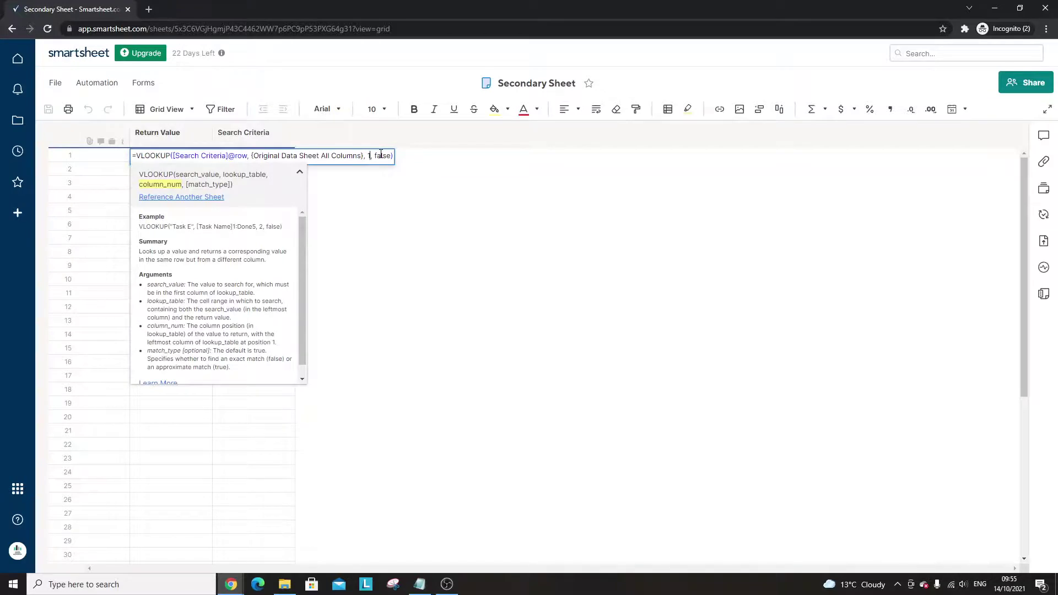
key("BackSpace")
type("2")
key("Return")
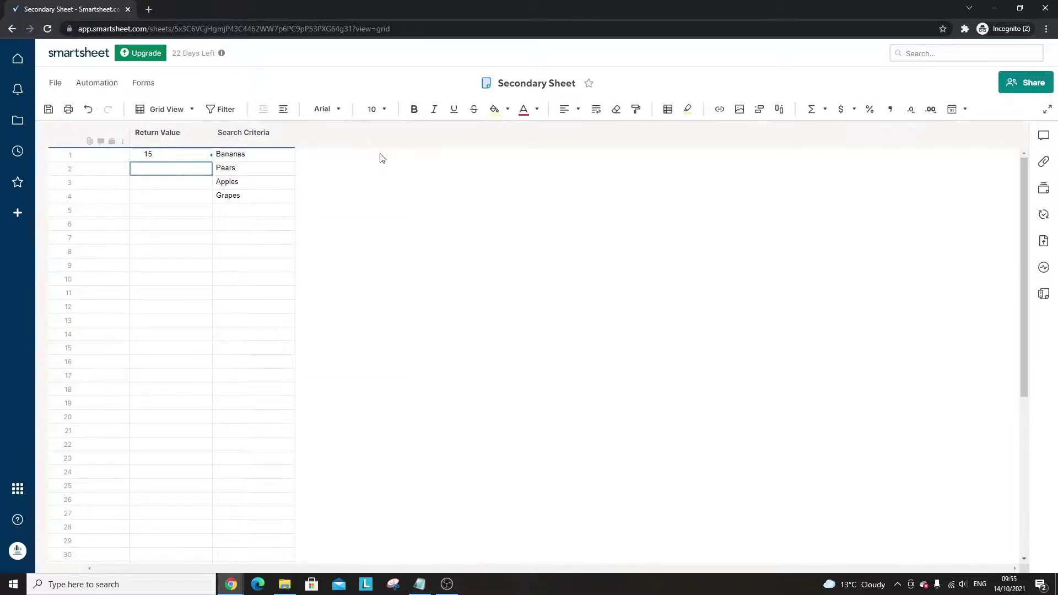
Change the column number to 3 so row 1 returns the Bananas price, 0.5.
left_click(171, 154)
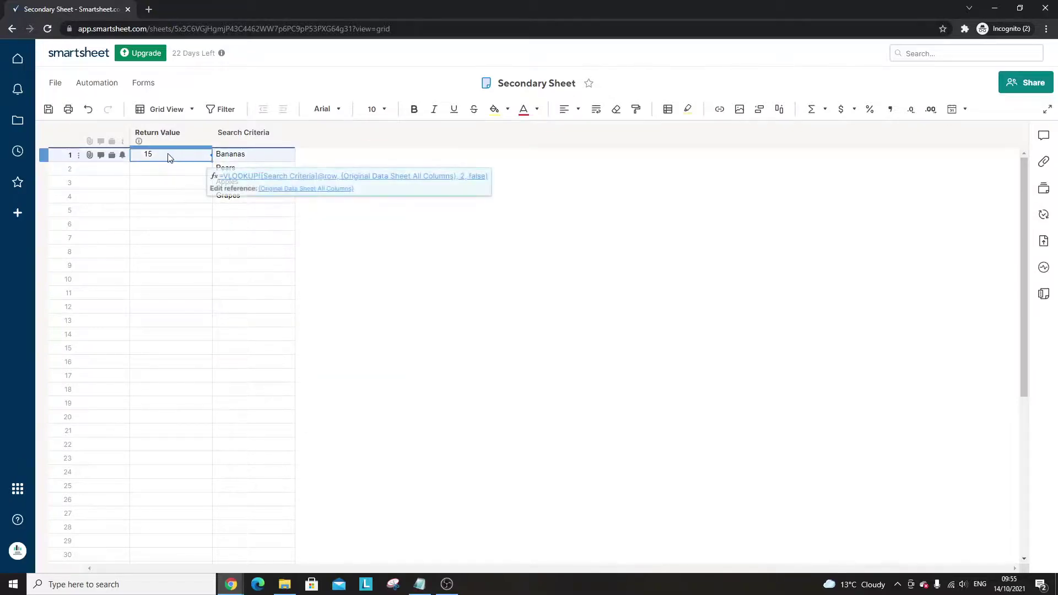
double_click(168, 154)
left_click(372, 156)
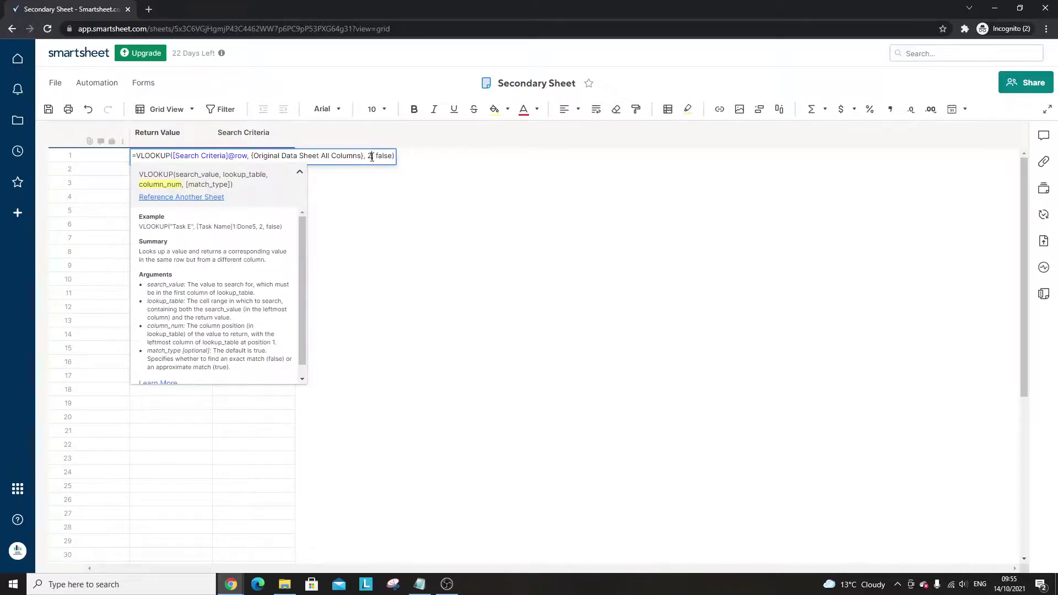
key("BackSpace")
type("3")
key("Return")
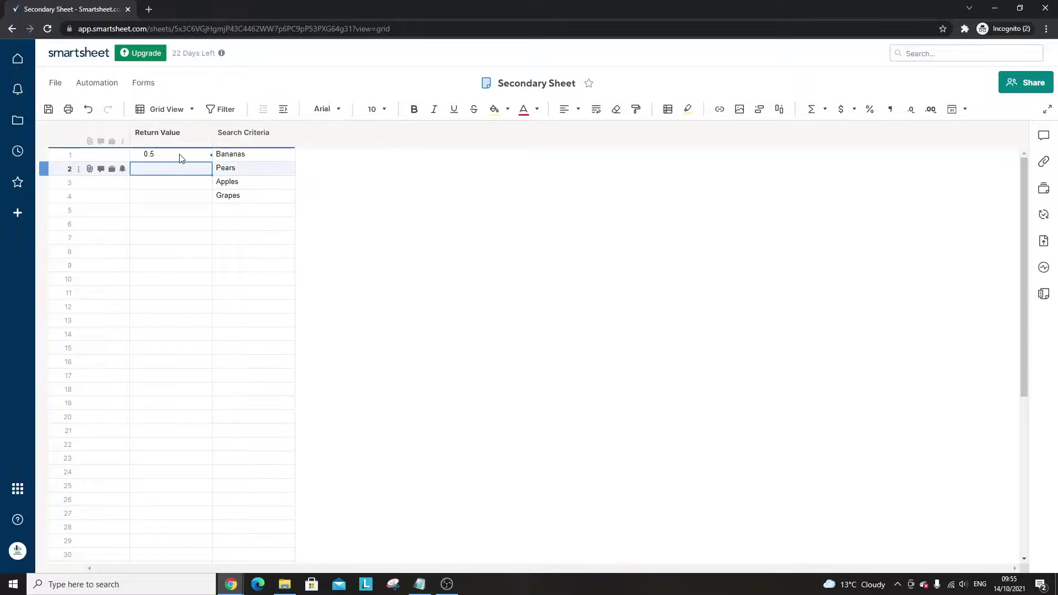
Review the search value, lookup table and column 3 arguments, then save the Secondary Sheet.
double_click(186, 155)
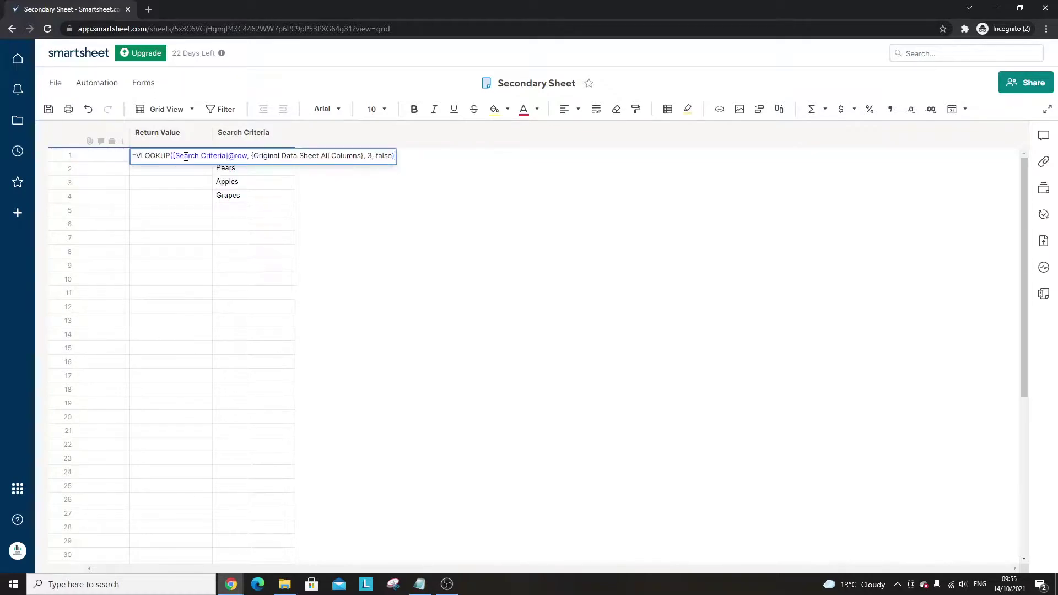
key("Escape")
double_click(186, 156)
left_click_drag(171, 155, 248, 155)
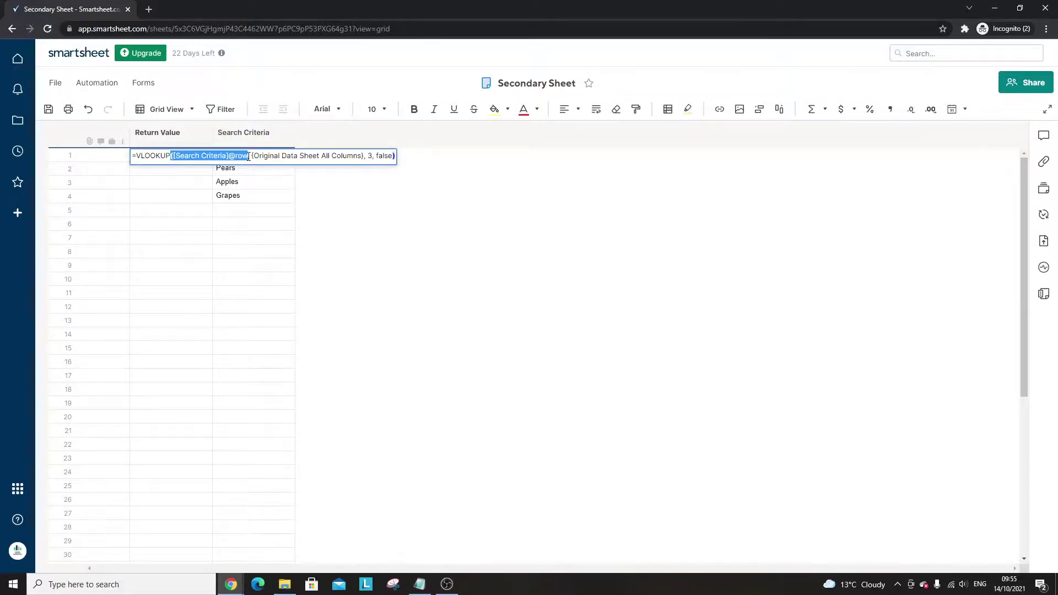
left_click_drag(253, 156, 364, 158)
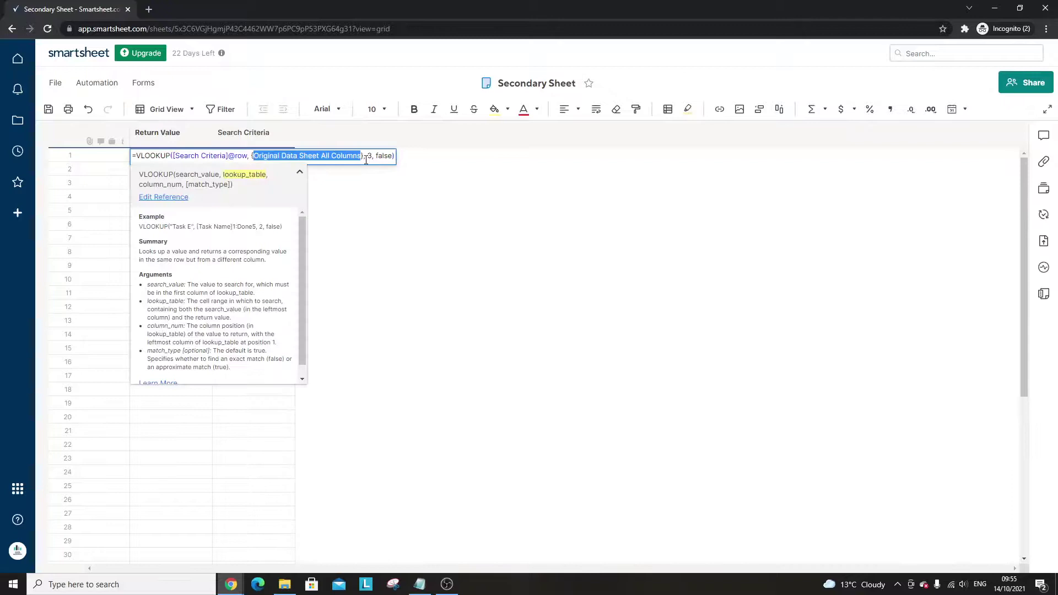
double_click(369, 159)
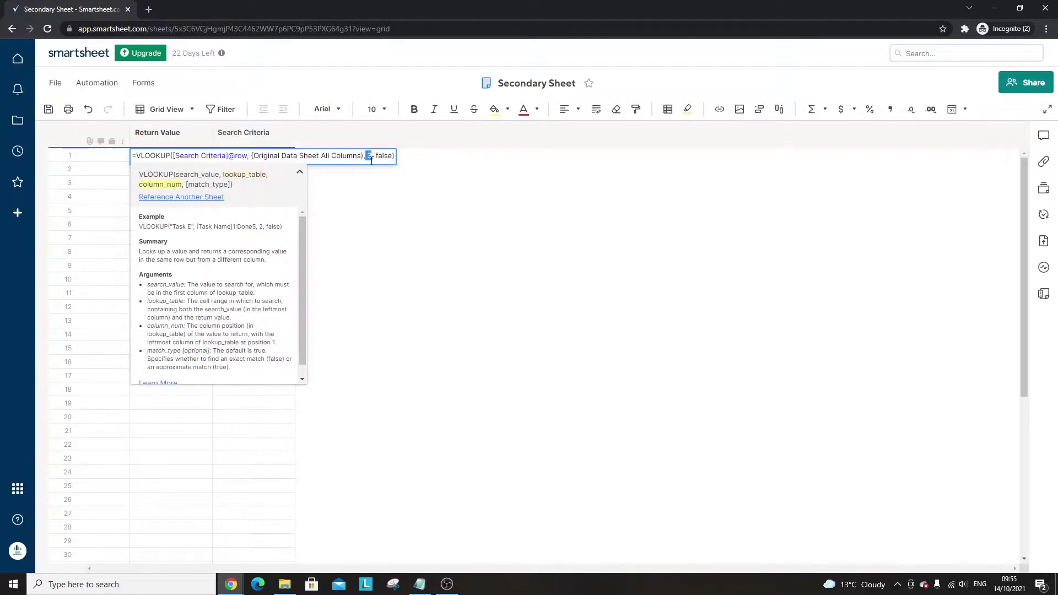
key("Return")
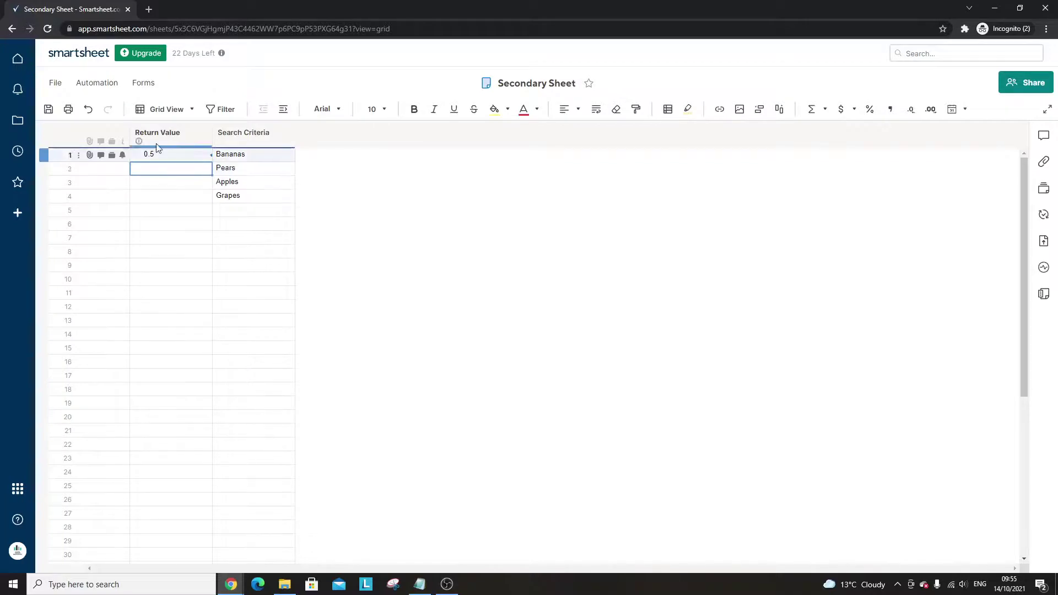
left_click(47, 110)
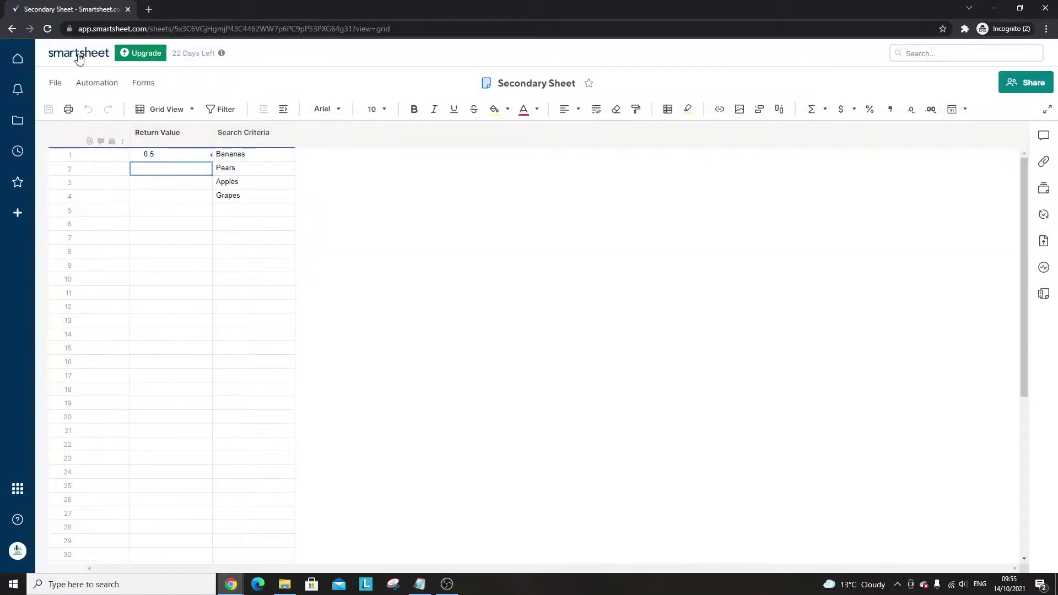
Change the Apples price on the Original Data Sheet from $0.25 to $5.00 and save.
left_click(11, 30)
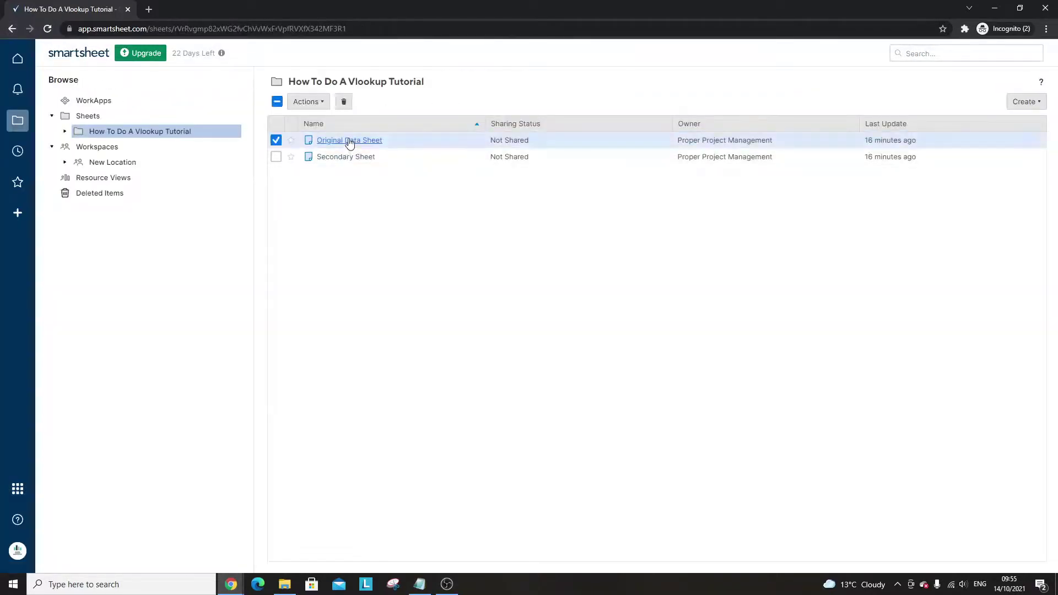
left_click(350, 141)
left_click(342, 155)
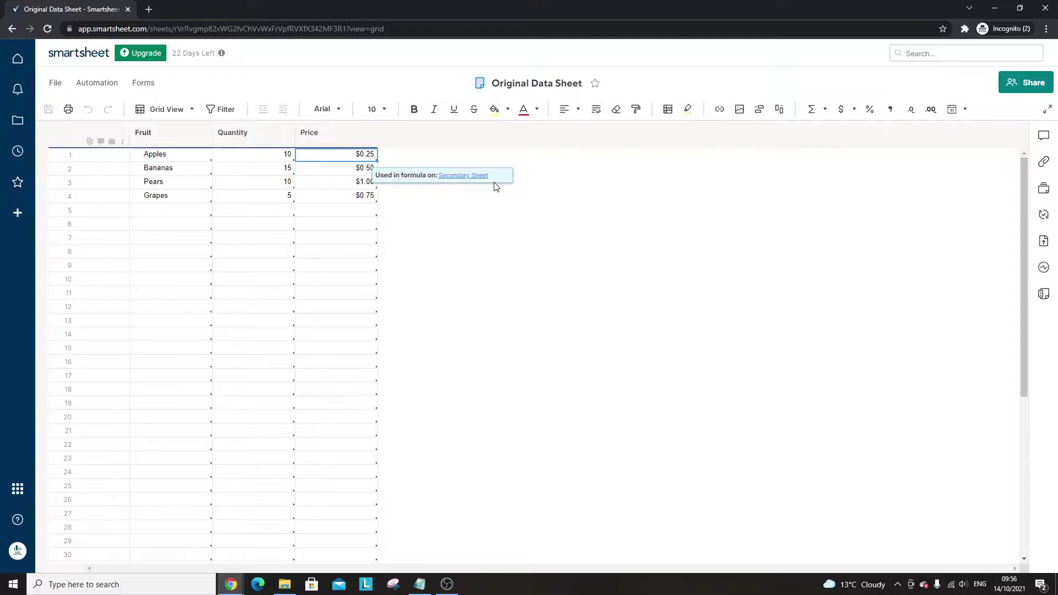
type("5")
key("Return")
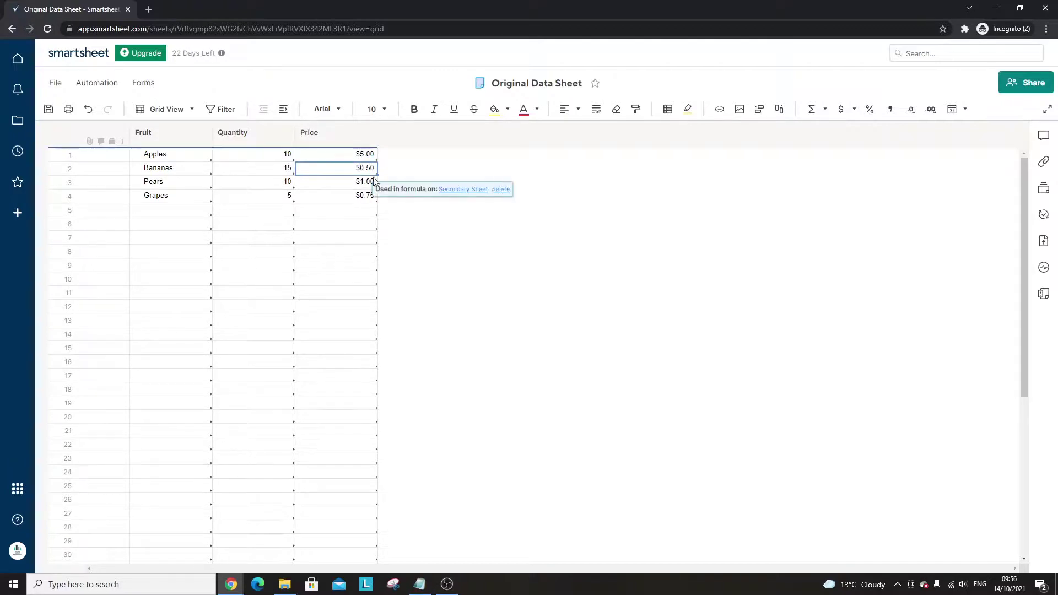
left_click(49, 109)
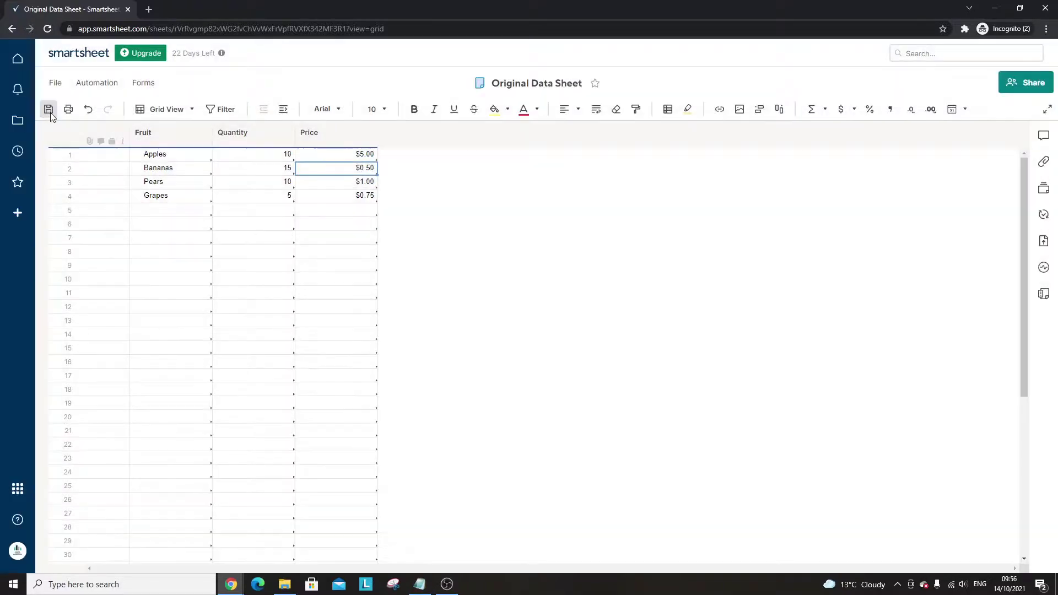
In the Secondary Sheet, apply Currency format to row 1's Return Value so it shows $0.50.
left_click(11, 29)
left_click(355, 156)
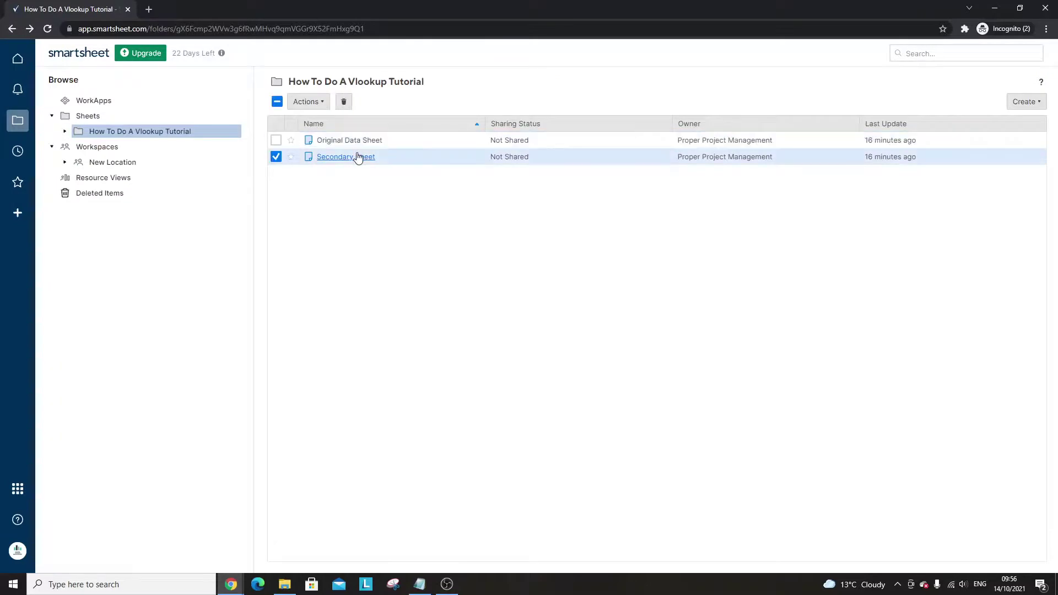
left_click(160, 155)
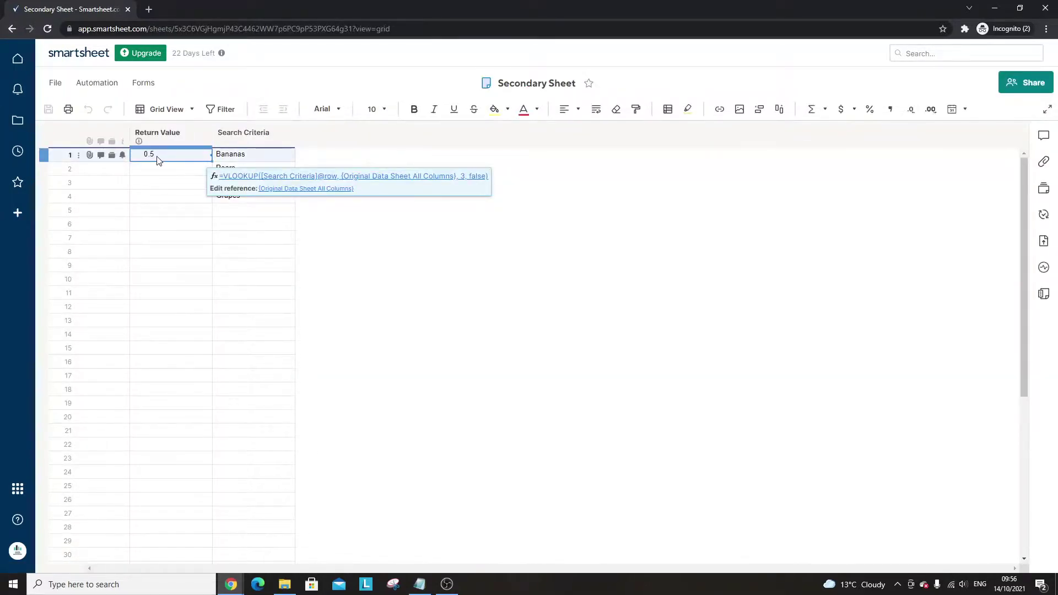
double_click(158, 158)
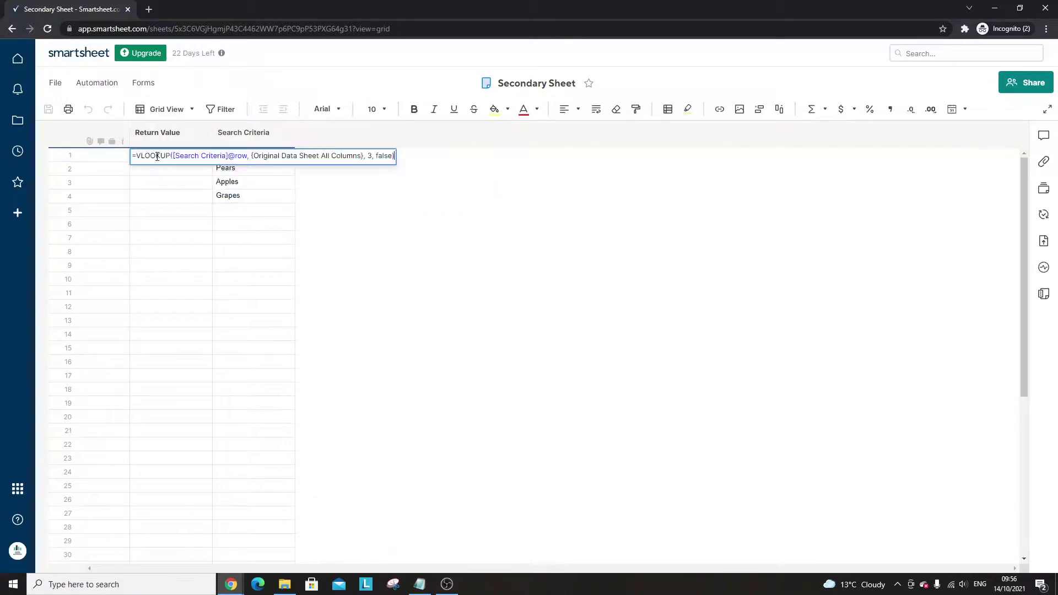
key("Escape")
double_click(158, 158)
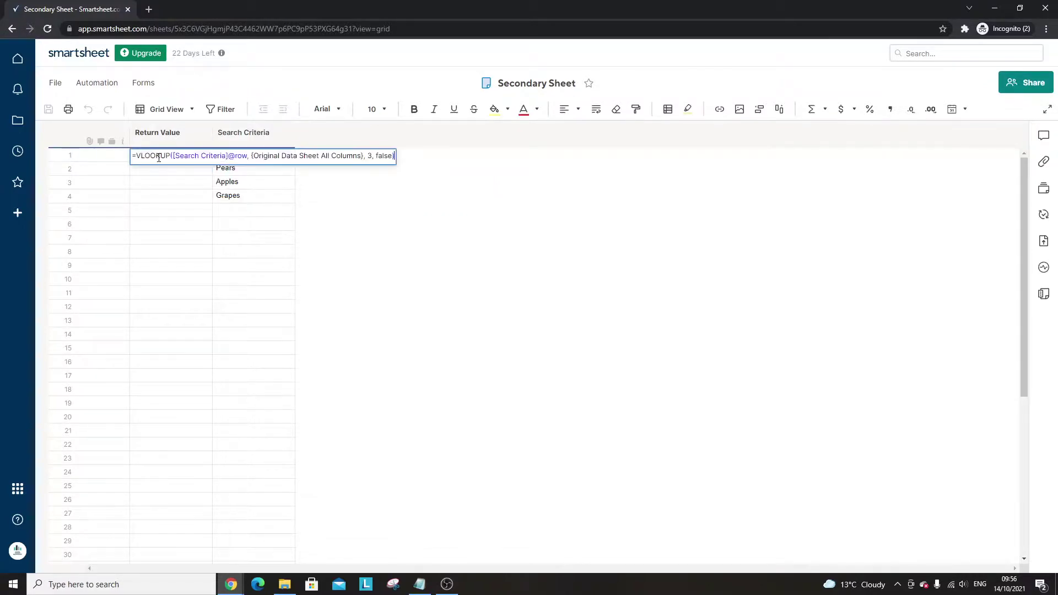
left_click(165, 187)
left_click(167, 160)
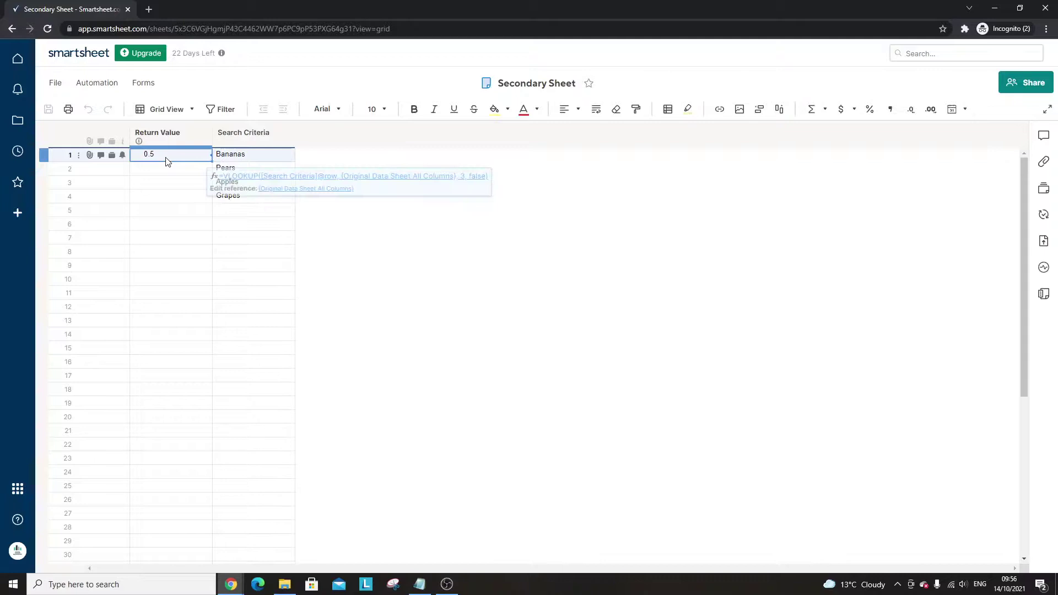
left_click(845, 112)
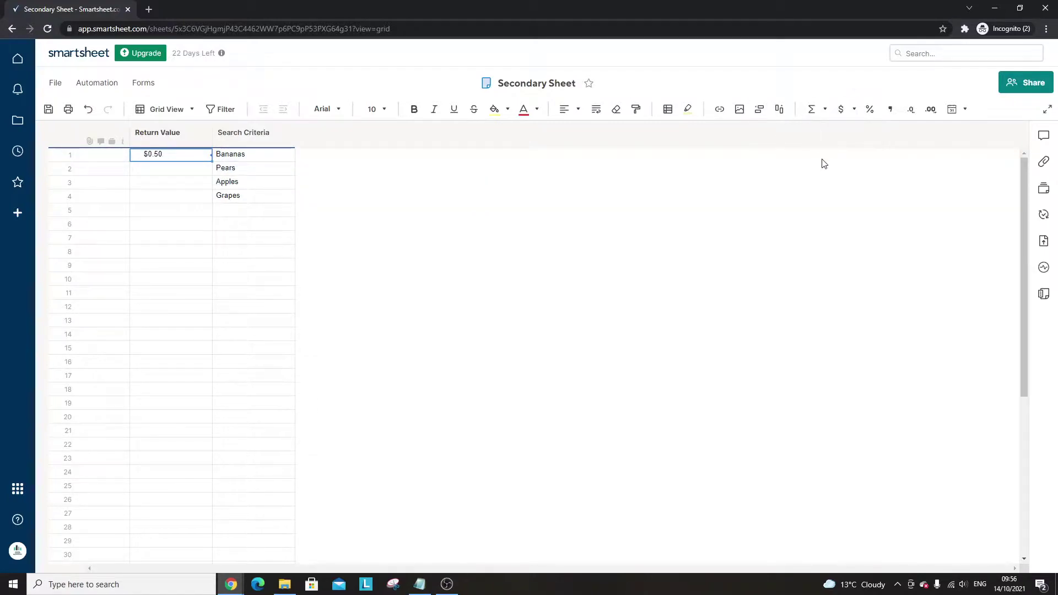
Set the Bananas price on the Original Data Sheet to $5.00.
left_click(854, 109)
left_click(567, 177)
left_click(18, 120)
left_click(368, 141)
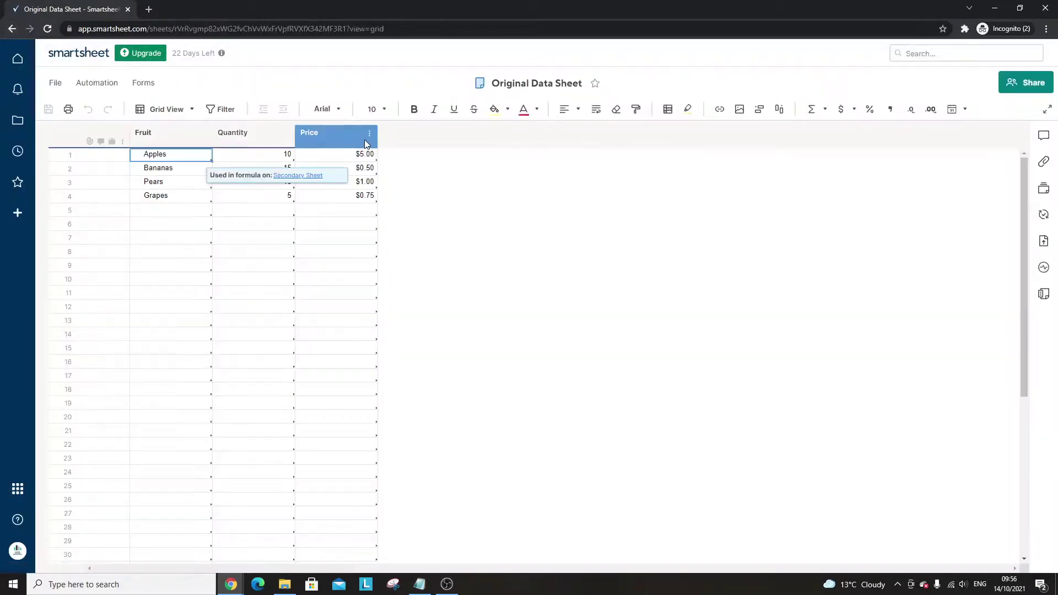
left_click(346, 152)
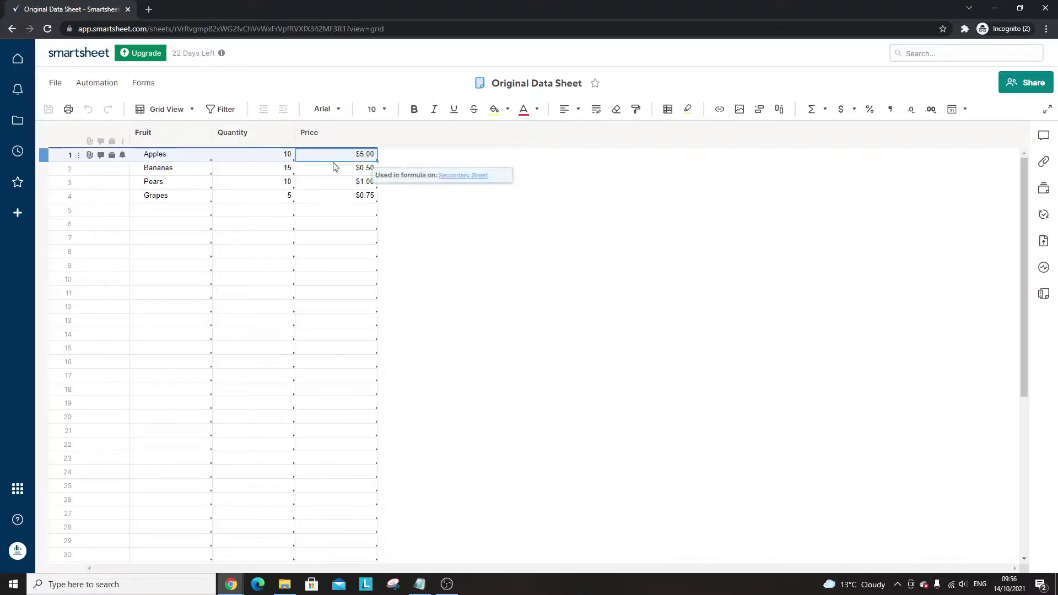
left_click(320, 171)
type("5")
key("Return")
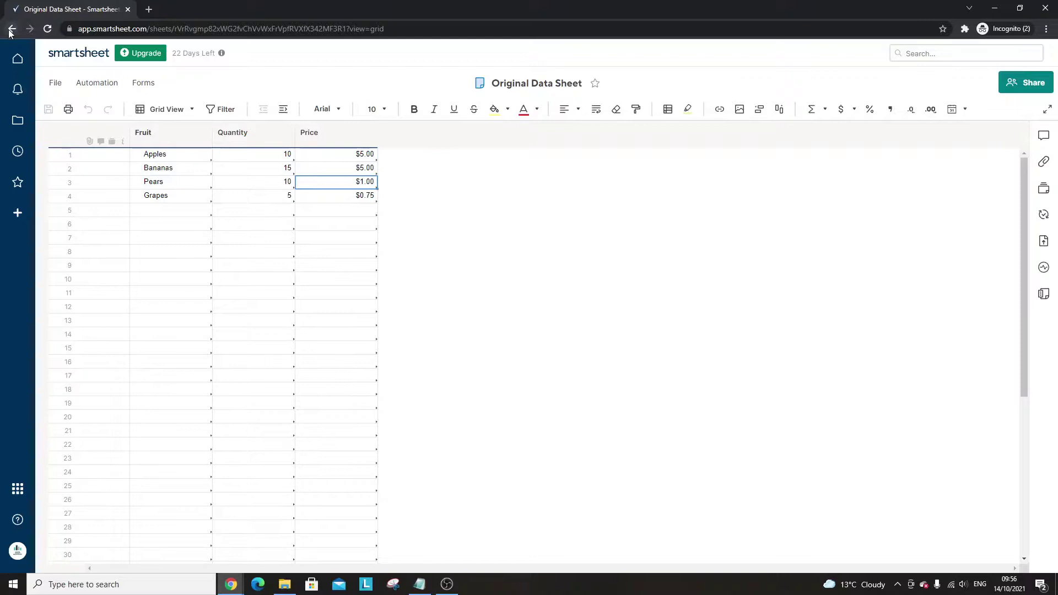
Reopen the Secondary Sheet and select the search values Bananas through Grapes.
left_click(11, 28)
left_click(324, 161)
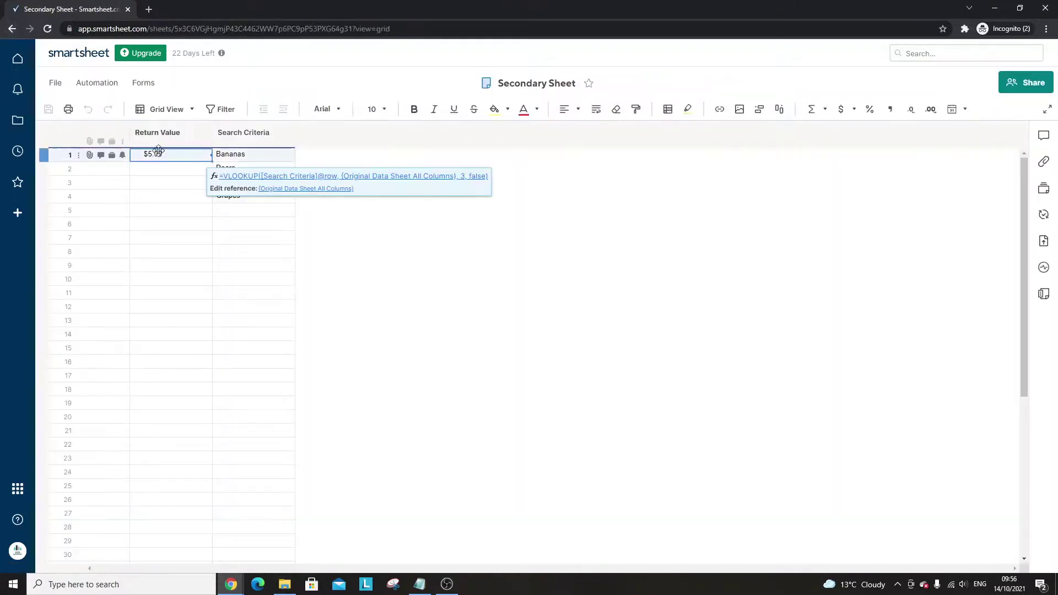
left_click(170, 168)
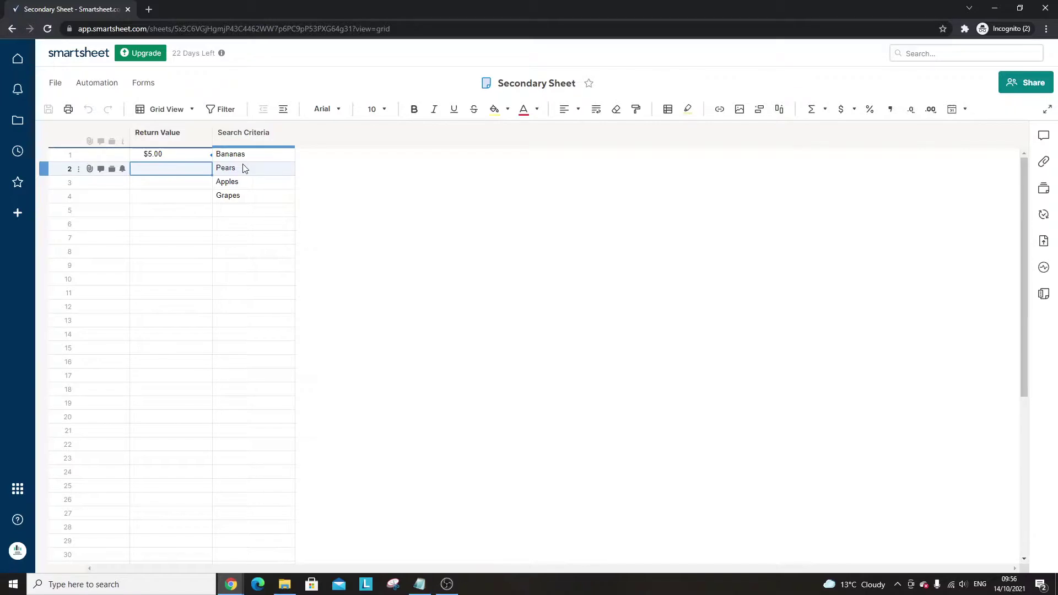
left_click_drag(234, 154, 248, 201)
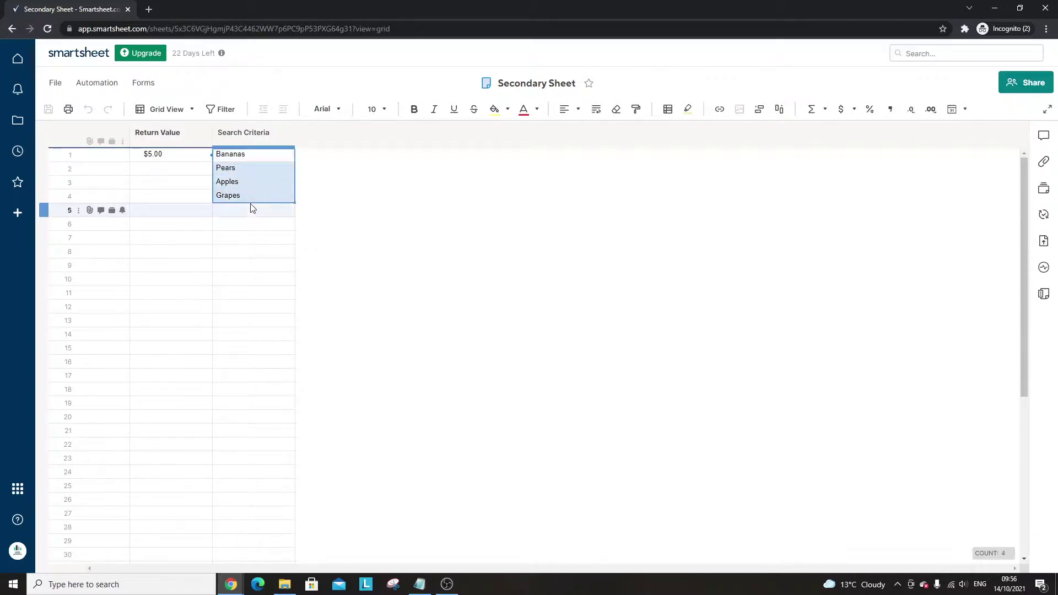
Check the Secondary Sheet's empty row 7 cells, then return to the Original Data Sheet.
left_click(12, 28)
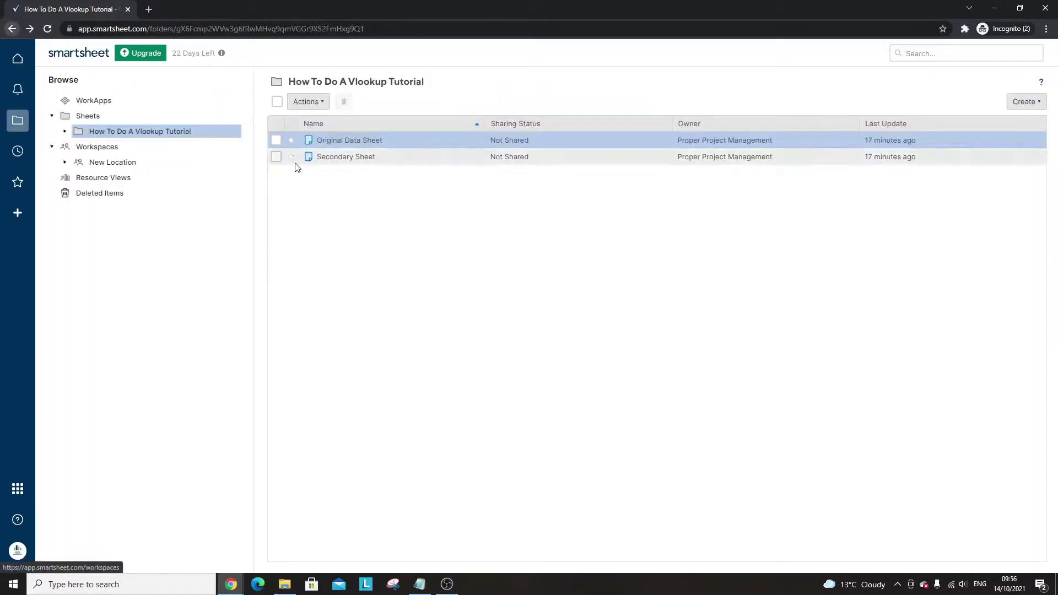
left_click(343, 142)
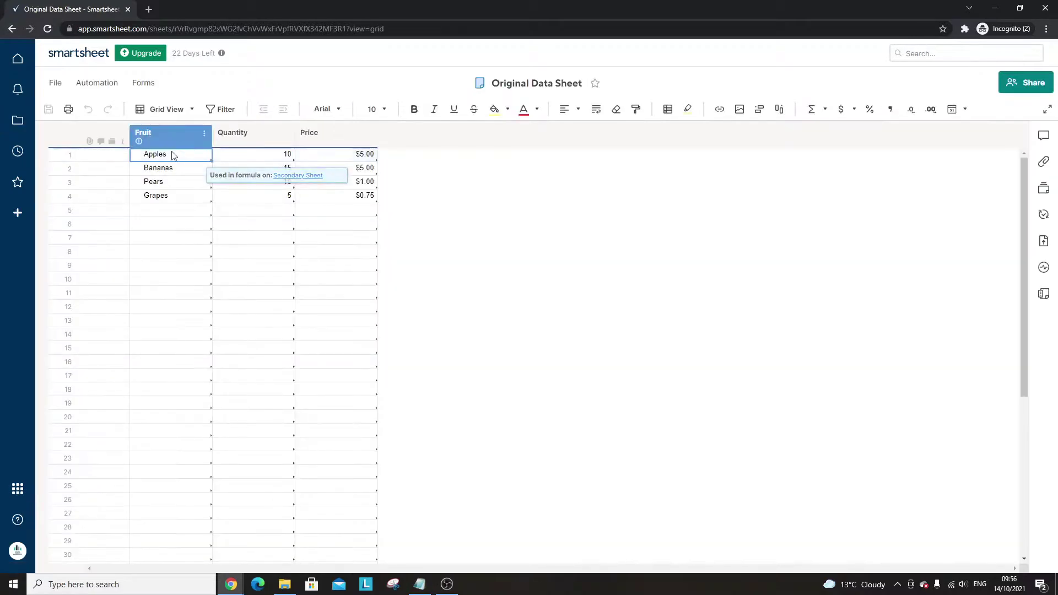
left_click(11, 28)
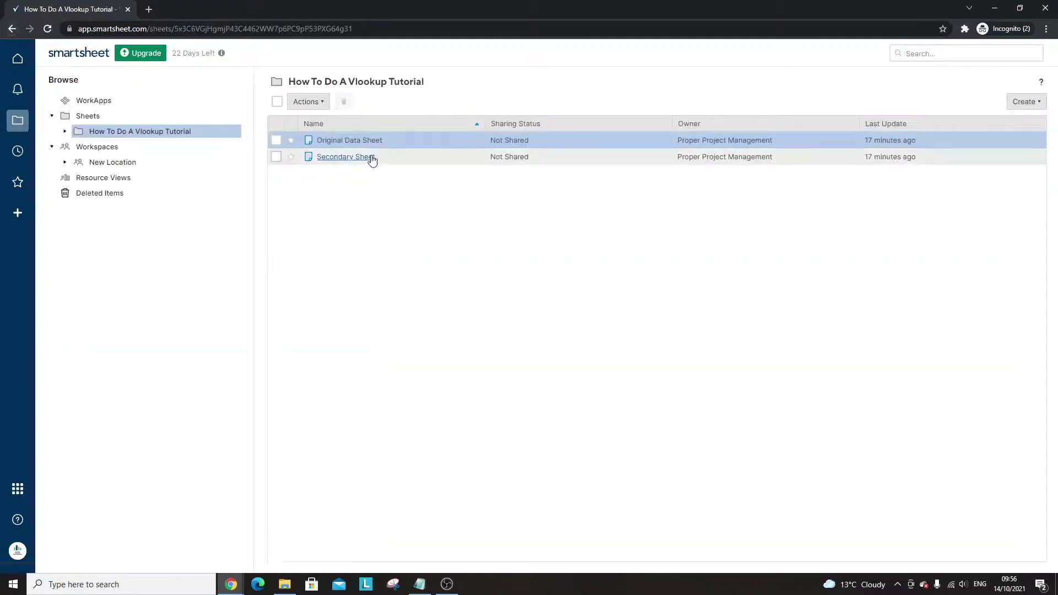
left_click(373, 159)
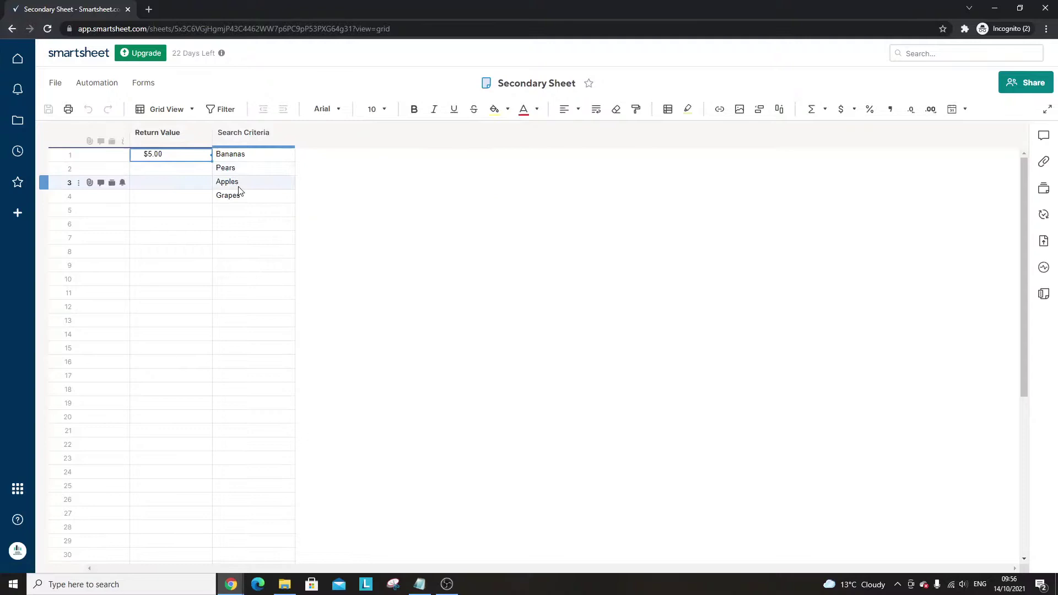
left_click(221, 212)
left_click(185, 240)
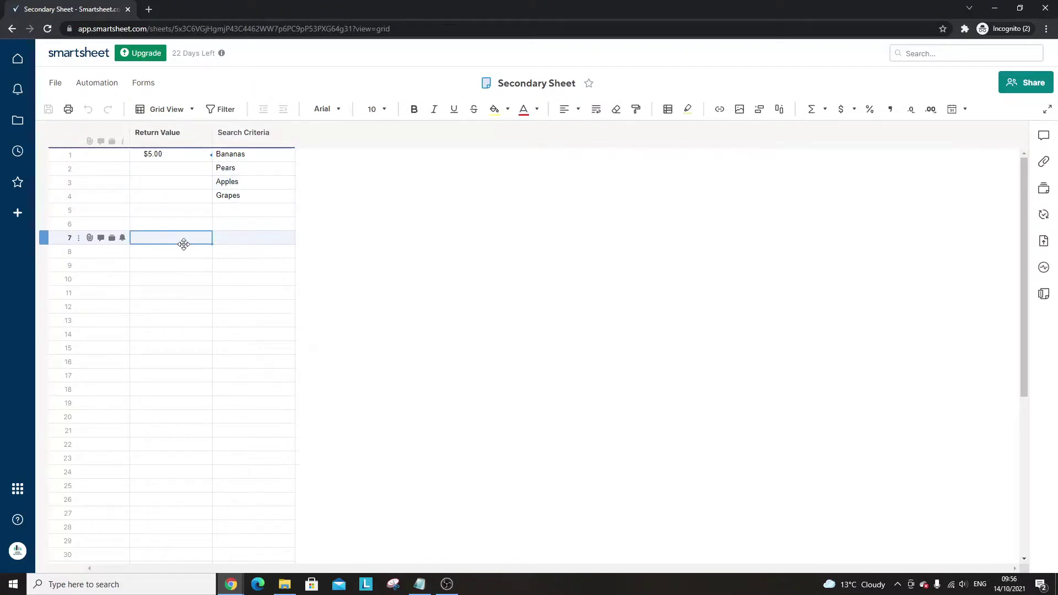
key("alt+Left")
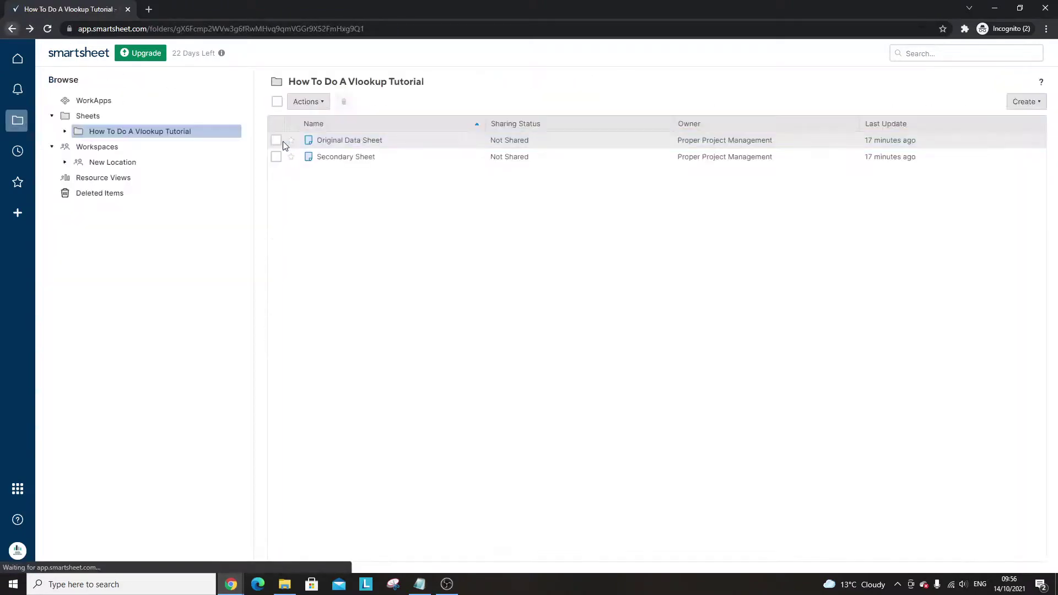
left_click(335, 142)
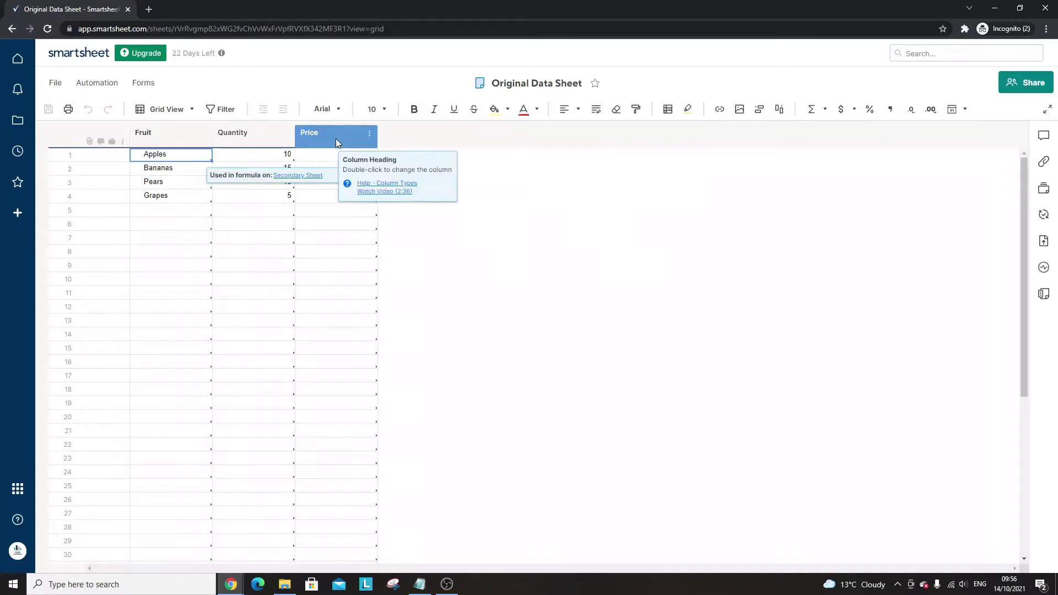
Insert two columns named Test and Test1 to the right of Price.
right_click(355, 145)
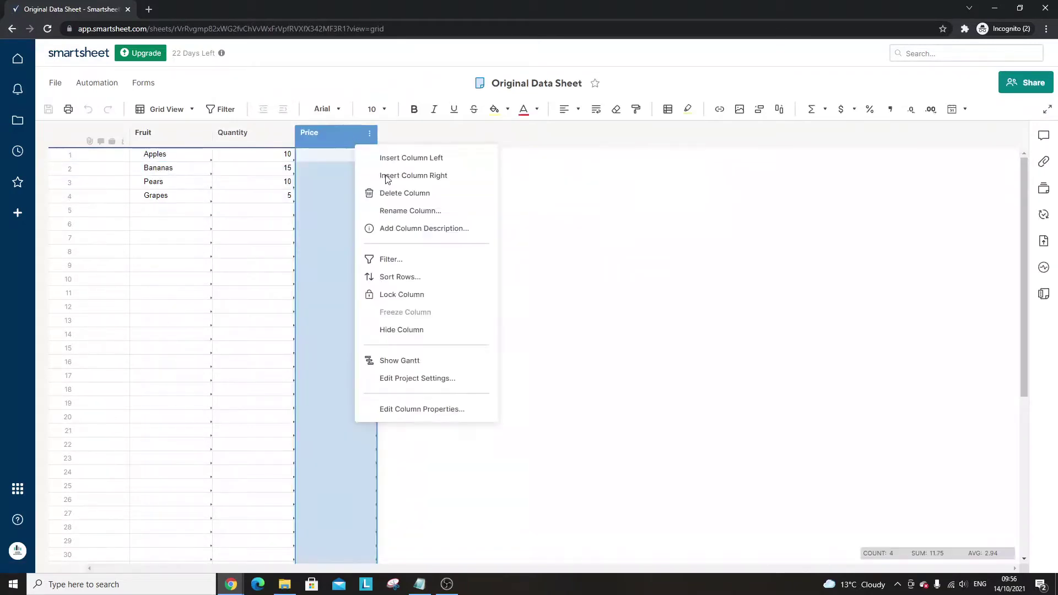
left_click(409, 175)
type("Test")
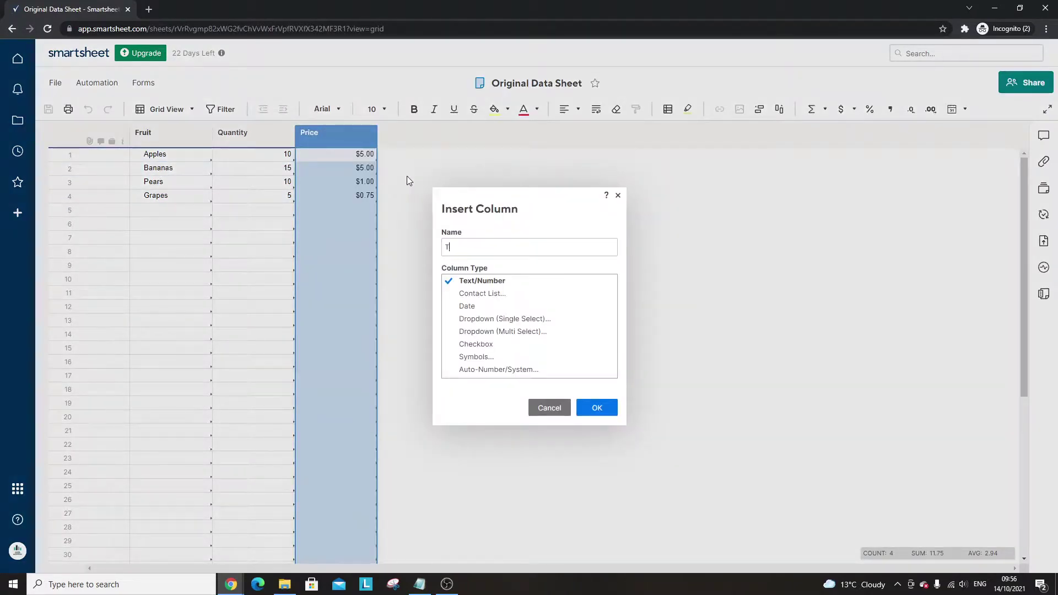
key("Return")
right_click(419, 143)
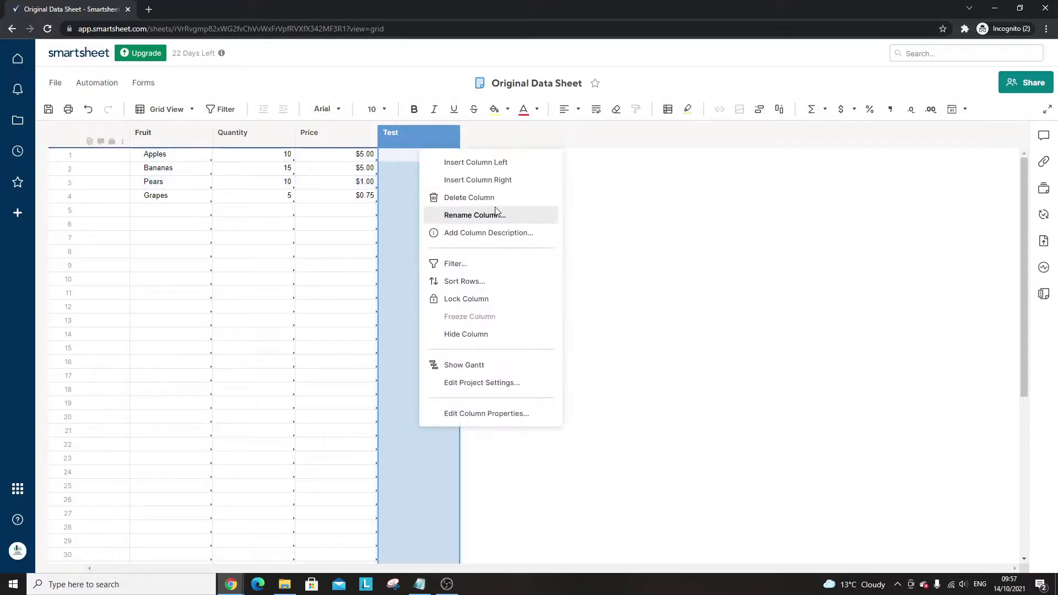
left_click(506, 186)
type("Test1")
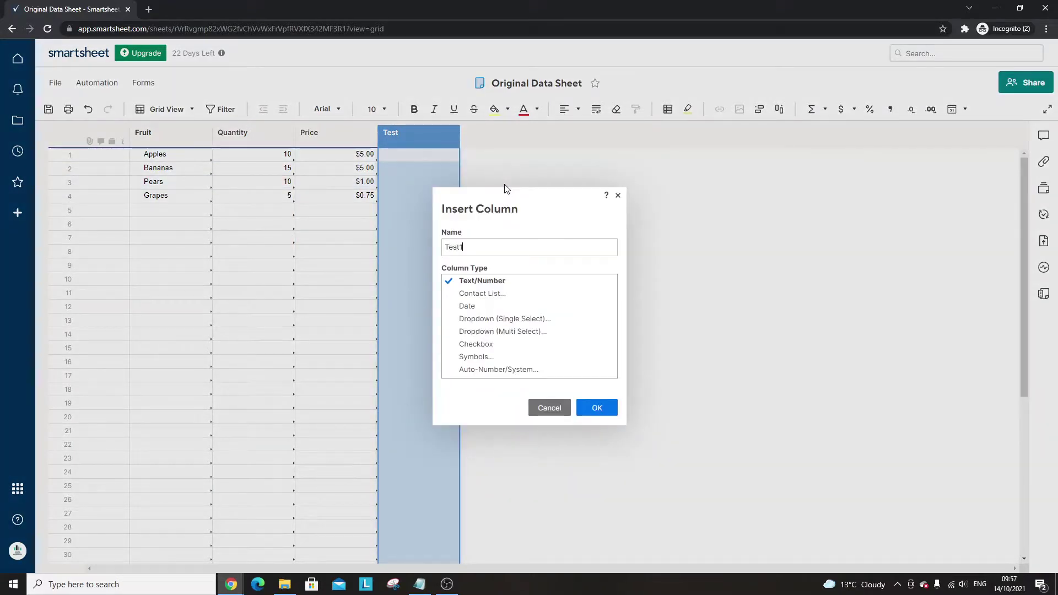
key("Return")
Move the four Price values into Test1 rows 6–9 and select Fruit row 6.
left_click(153, 243)
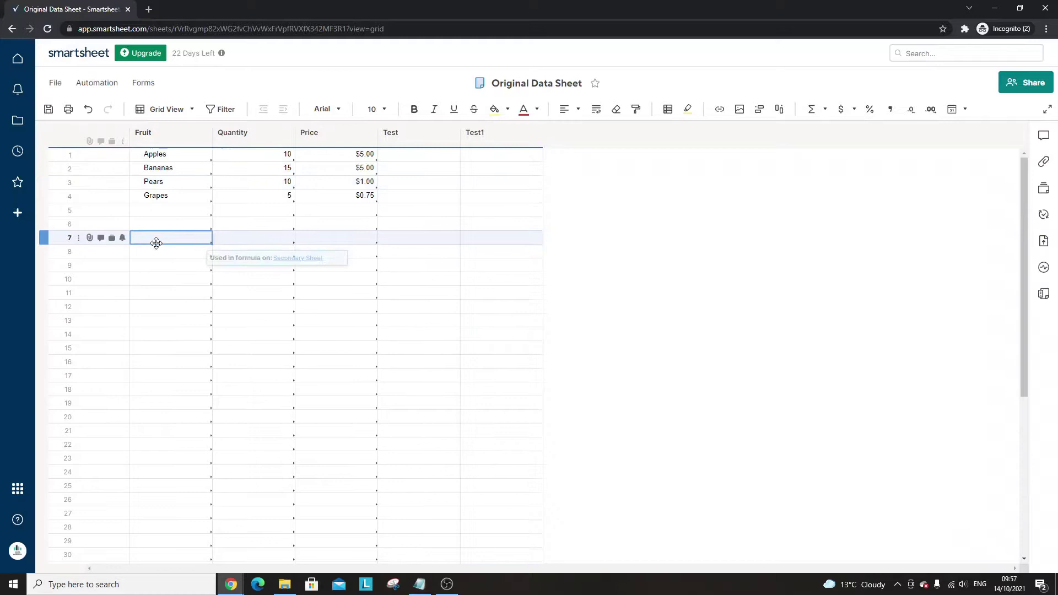
left_click(157, 244)
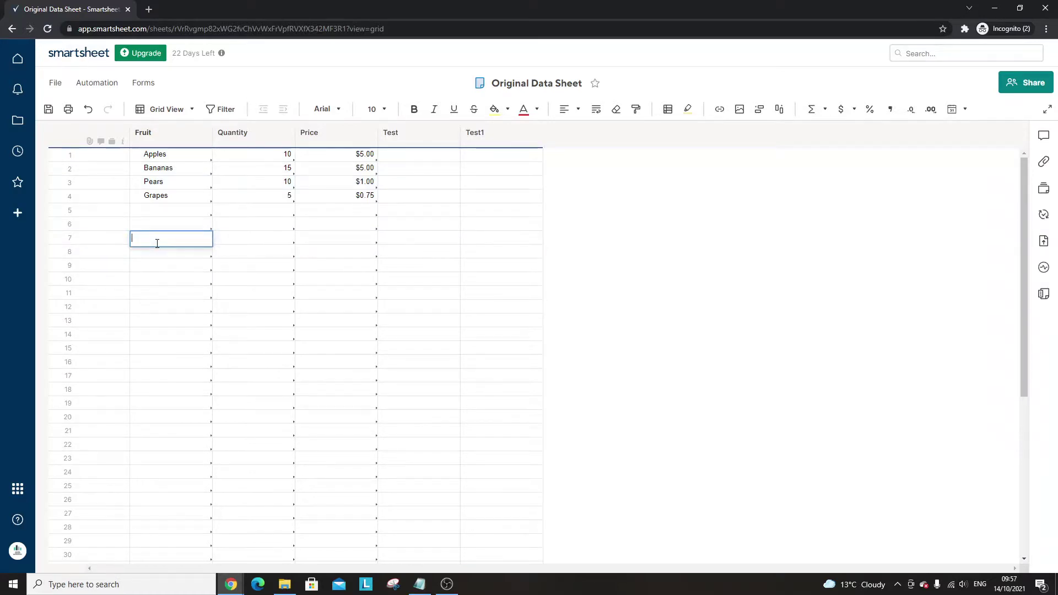
left_click_drag(358, 156, 493, 265)
left_click(166, 226)
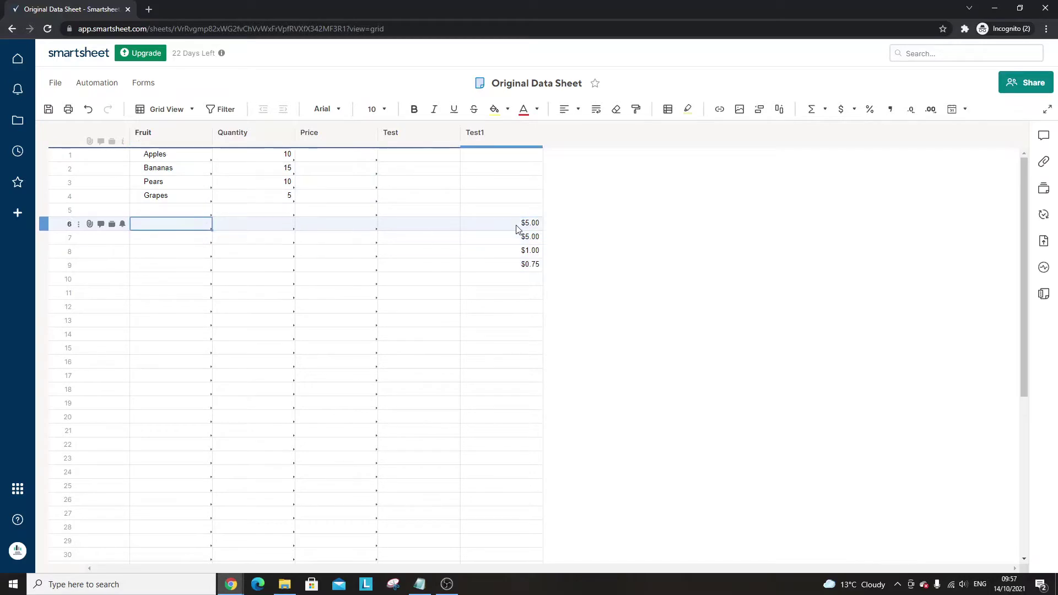
left_click_drag(524, 226, 526, 266)
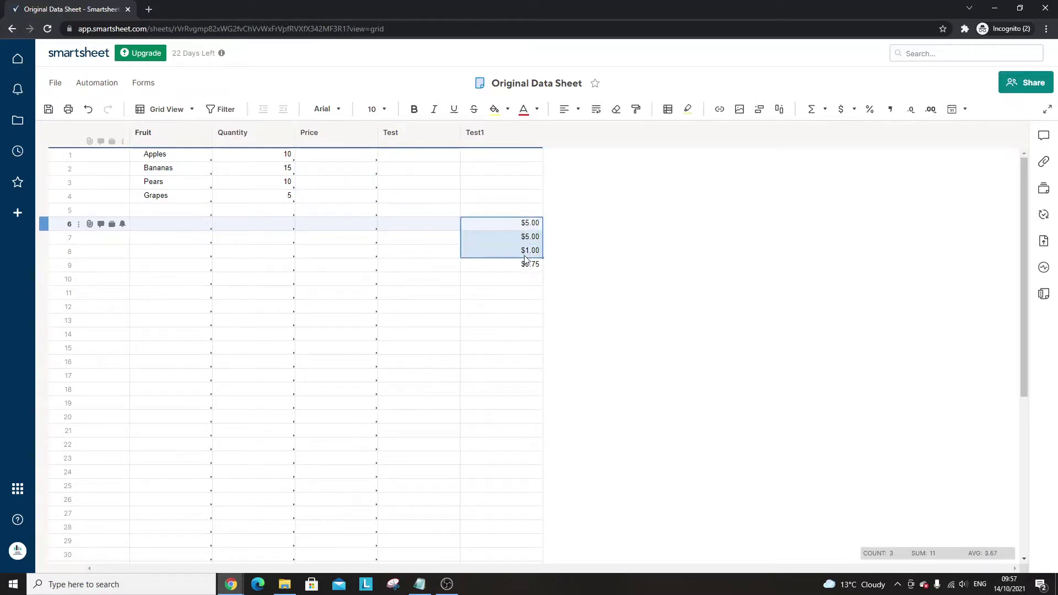
left_click(183, 227)
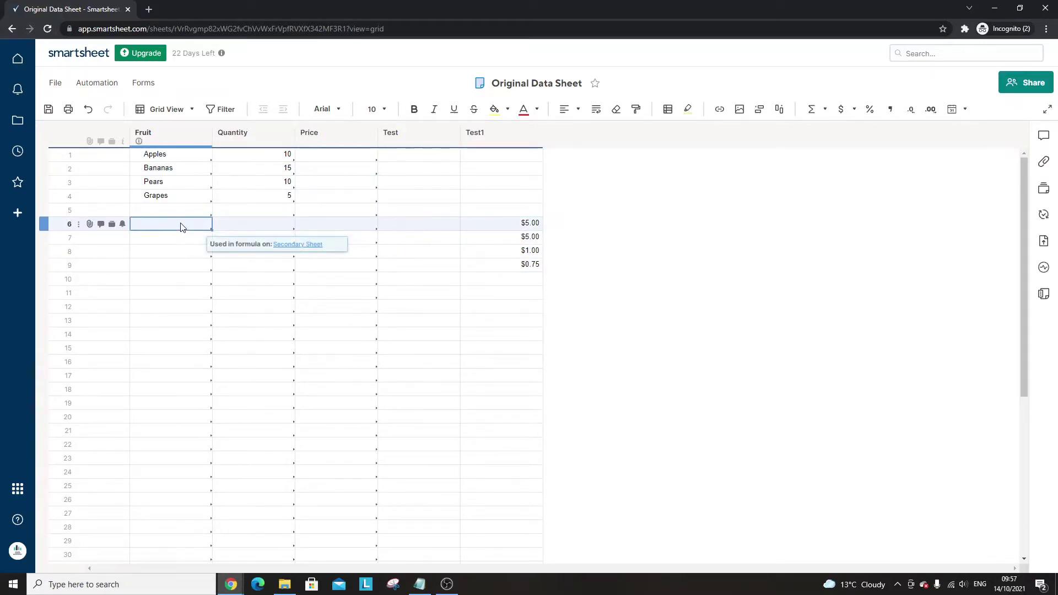
type("=vlookup")
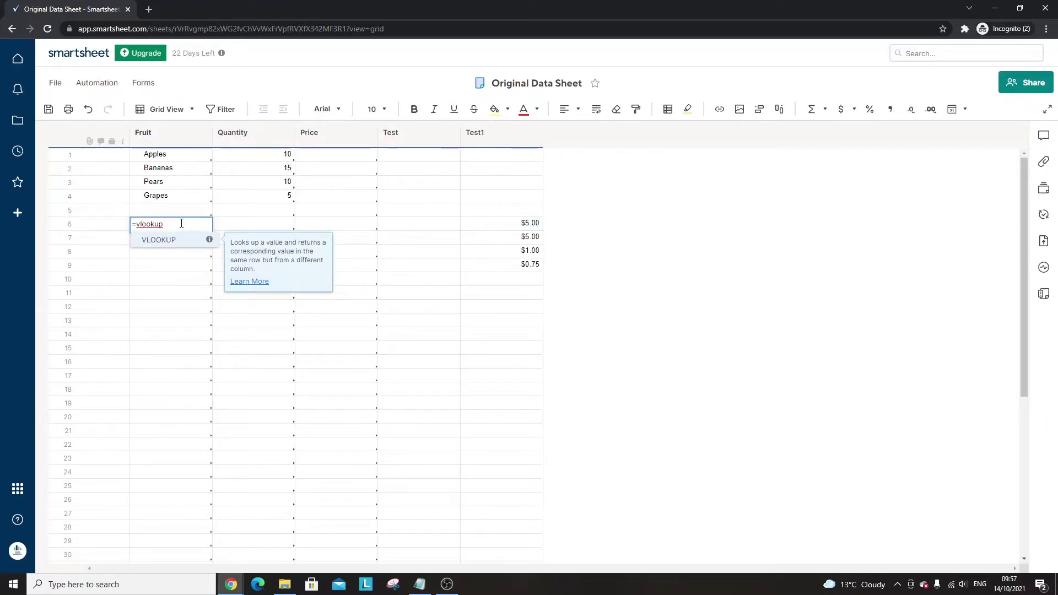
type("(")
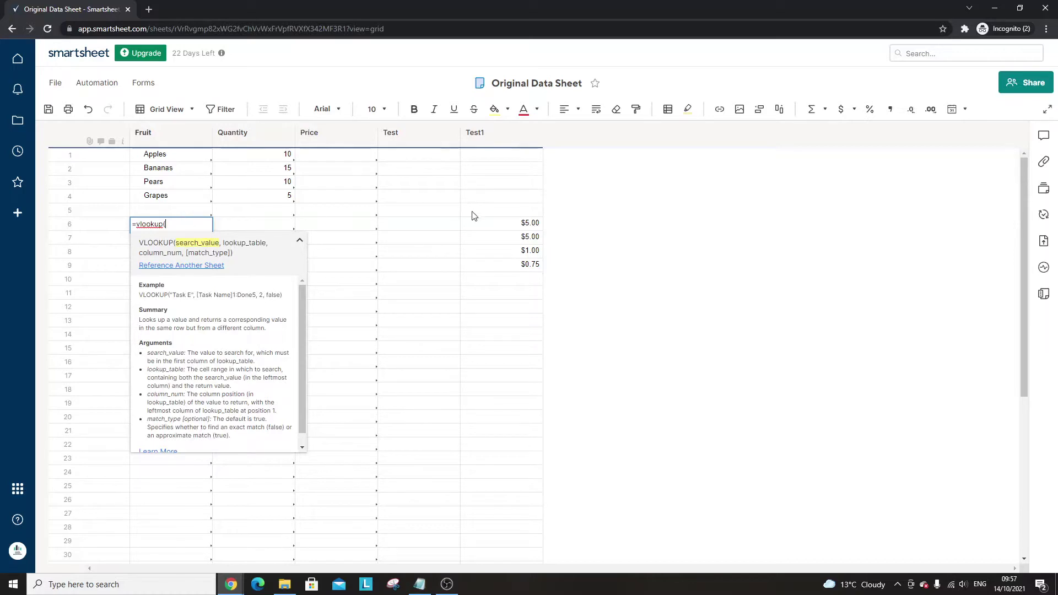
left_click(495, 222)
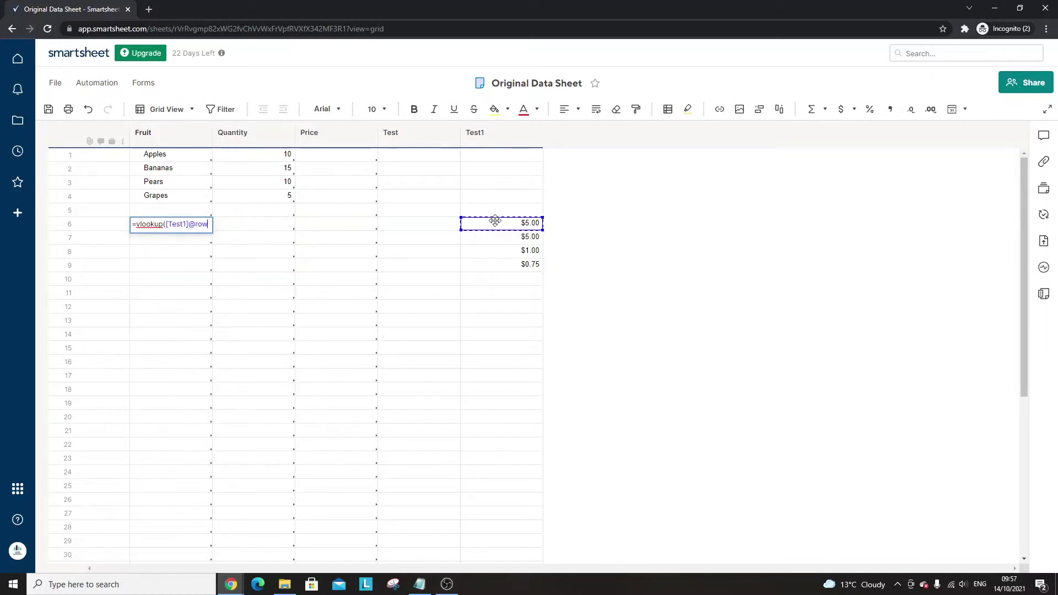
type(",")
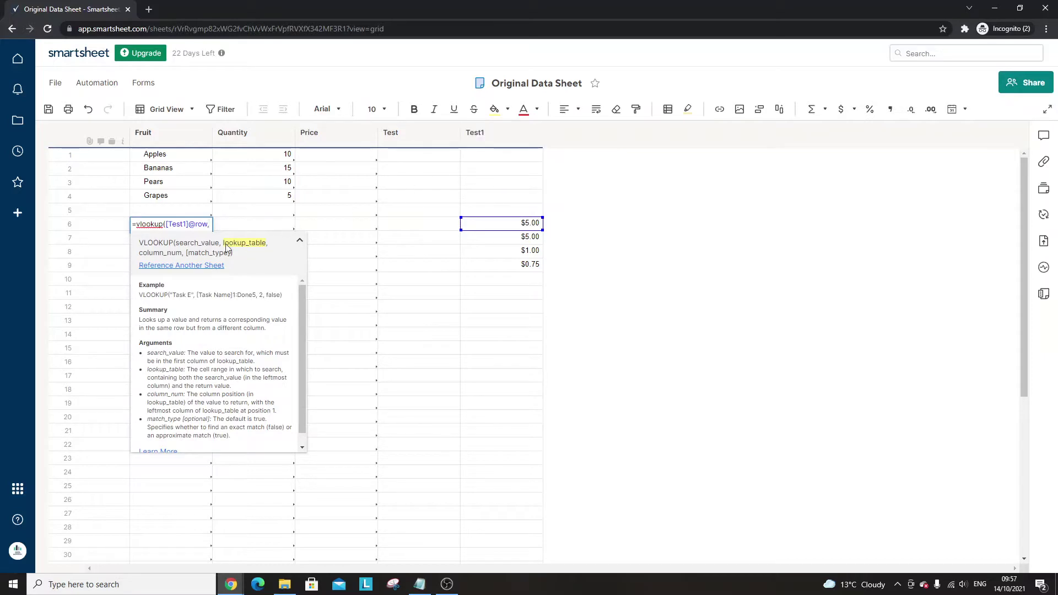
left_click(503, 137)
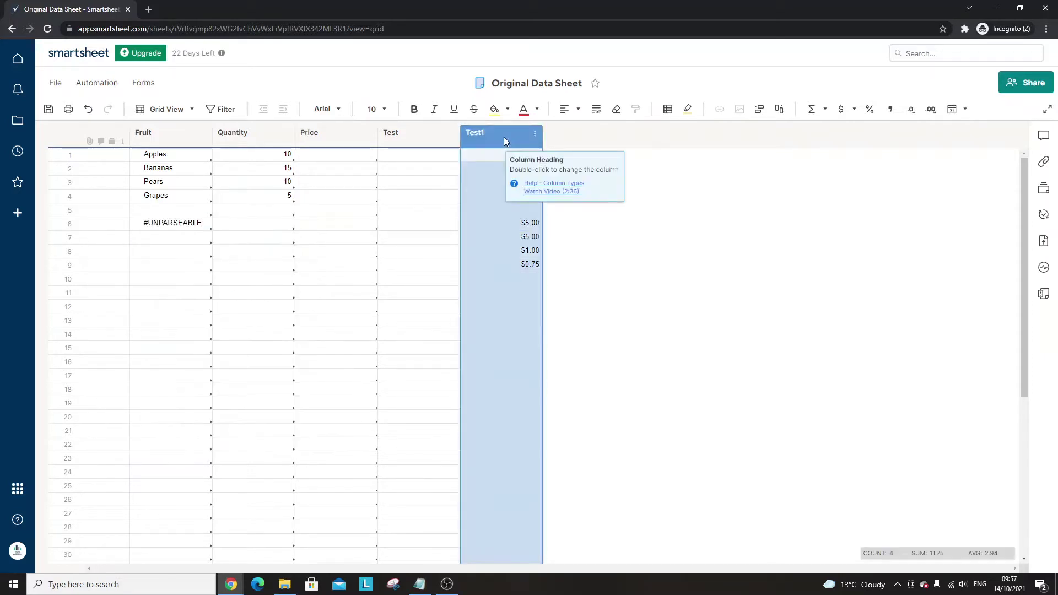
double_click(204, 226)
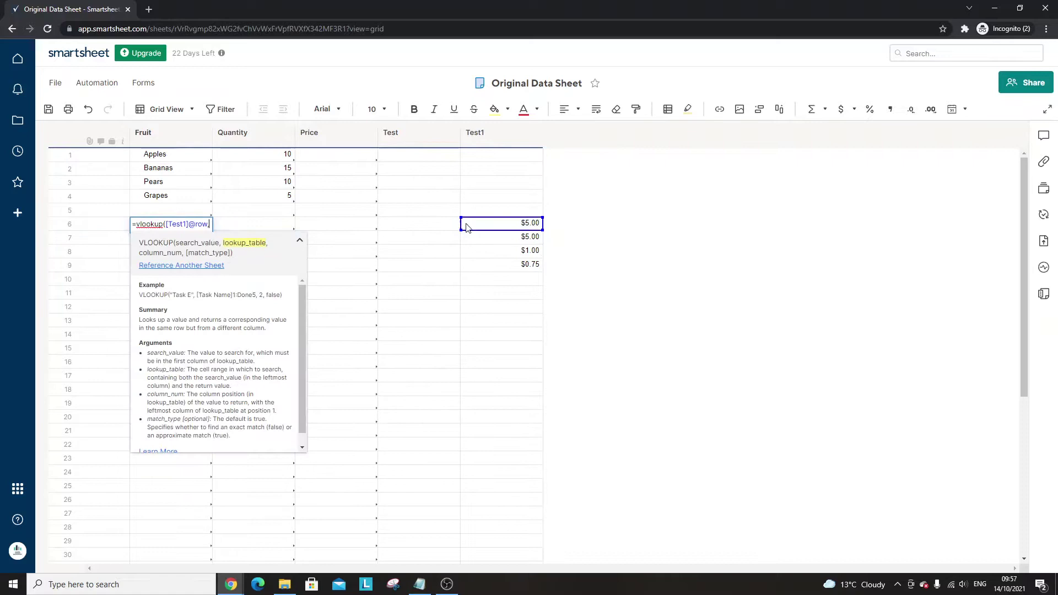
left_click_drag(463, 225, 481, 273)
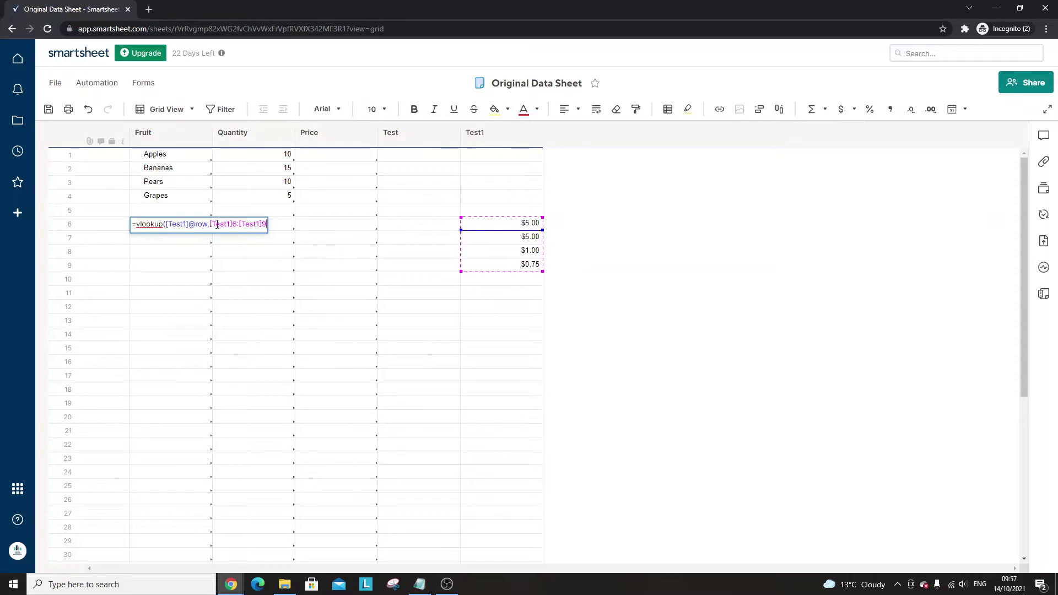
type(",")
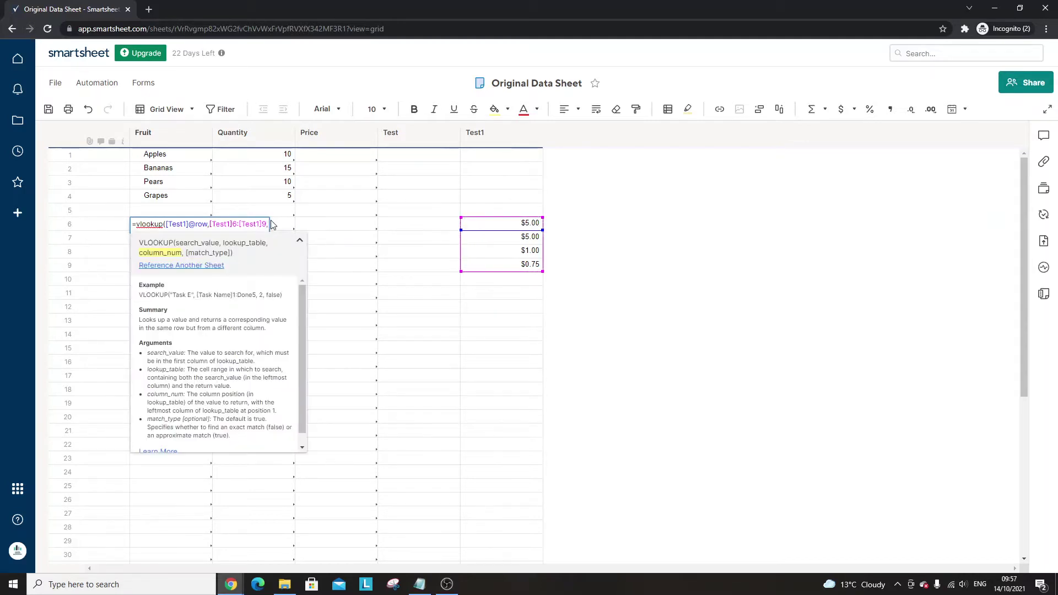
type("1,false")
key("Return")
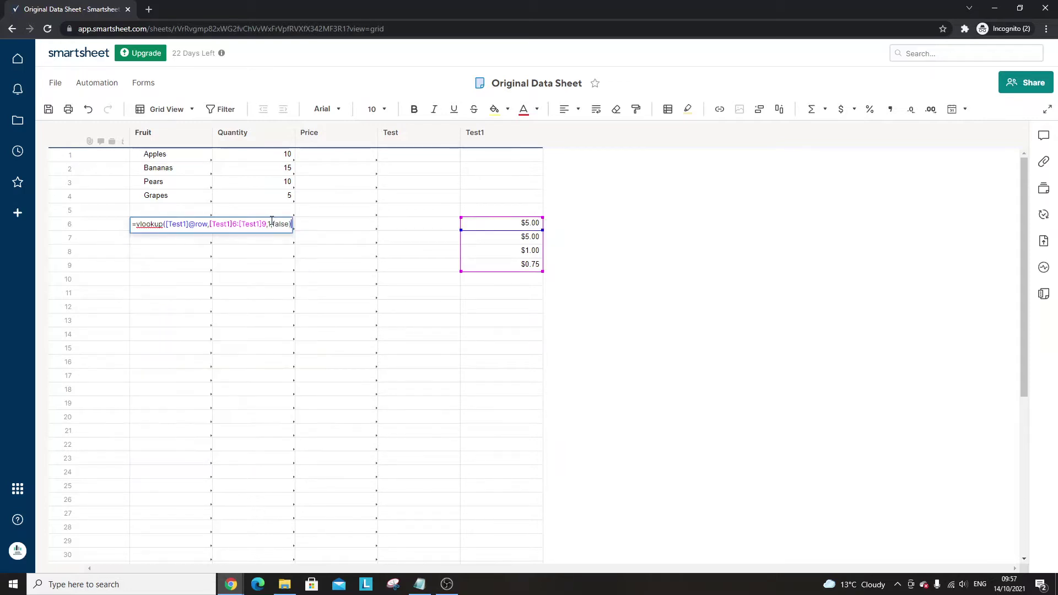
key("Up")
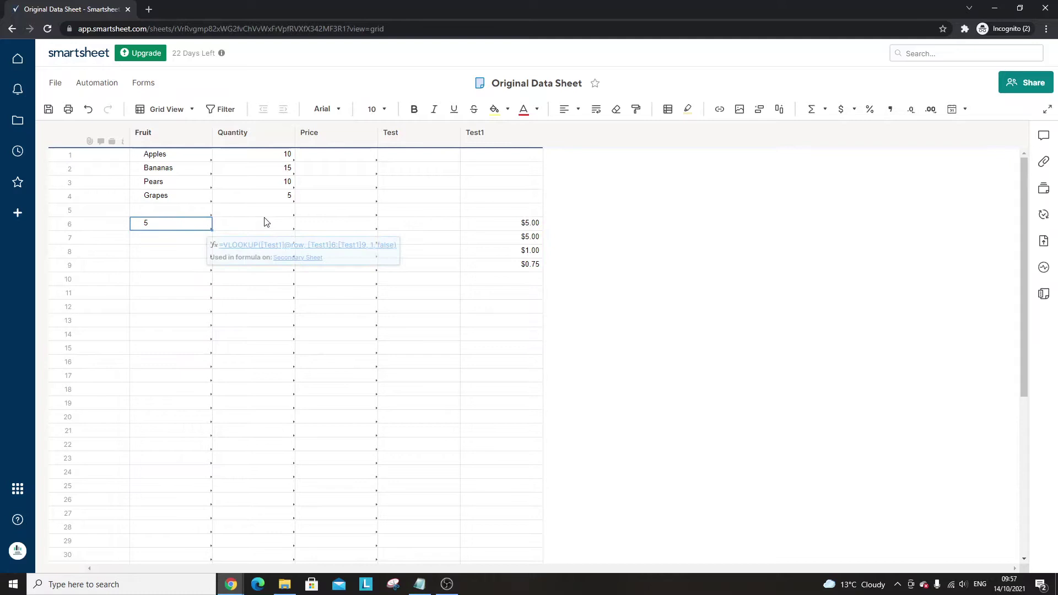
left_click(356, 198)
left_click(160, 224)
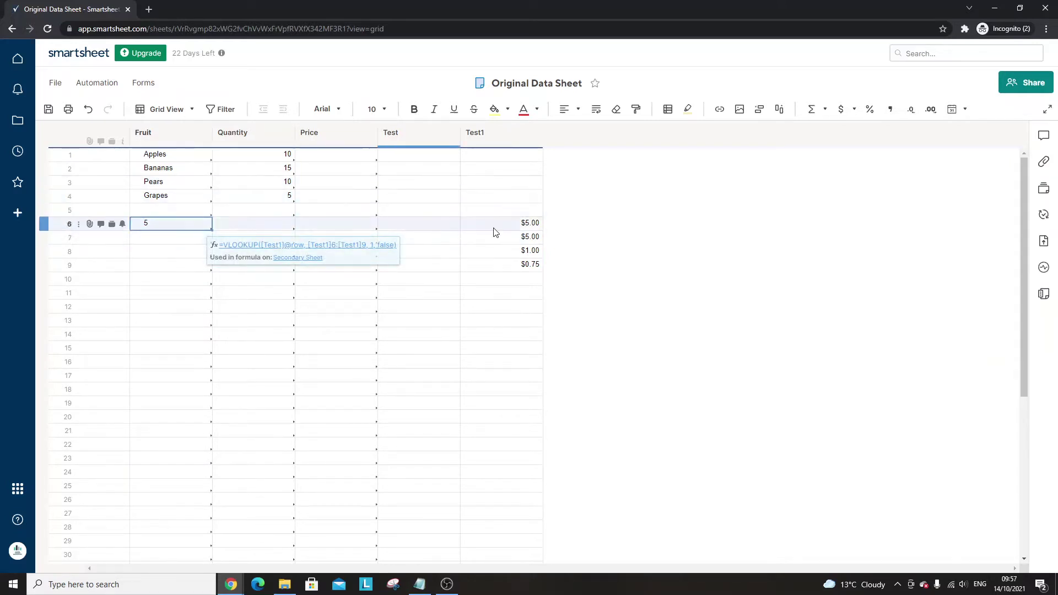
left_click_drag(494, 226, 516, 265)
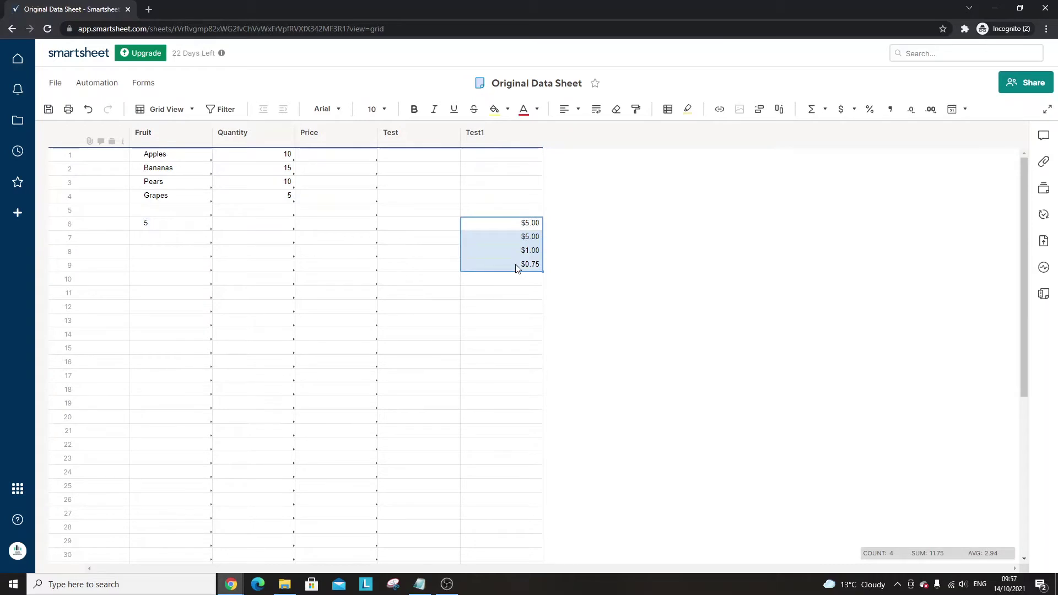
left_click(180, 225)
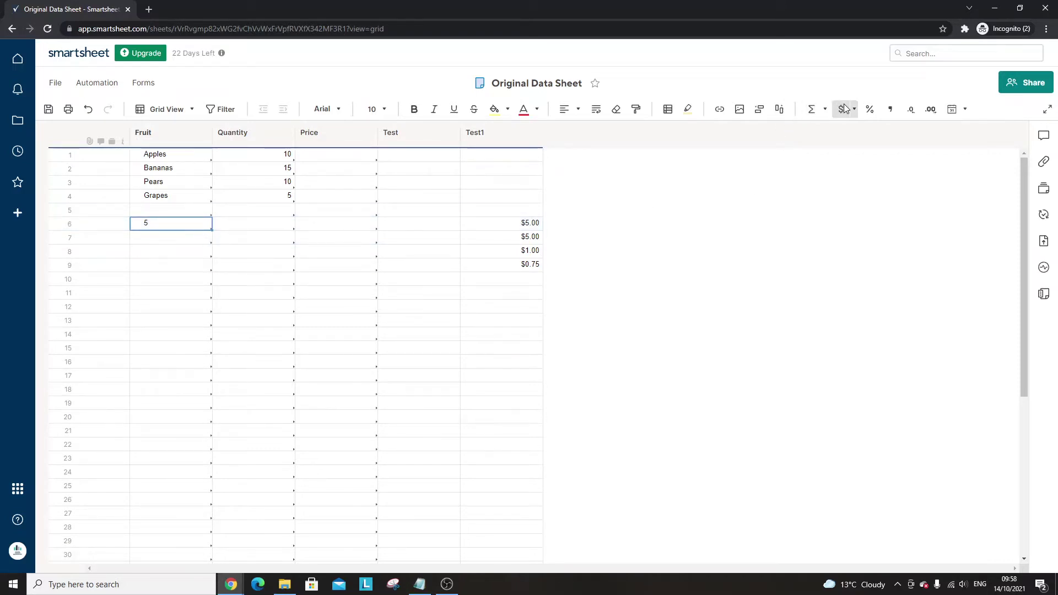
mouse_move(174, 226)
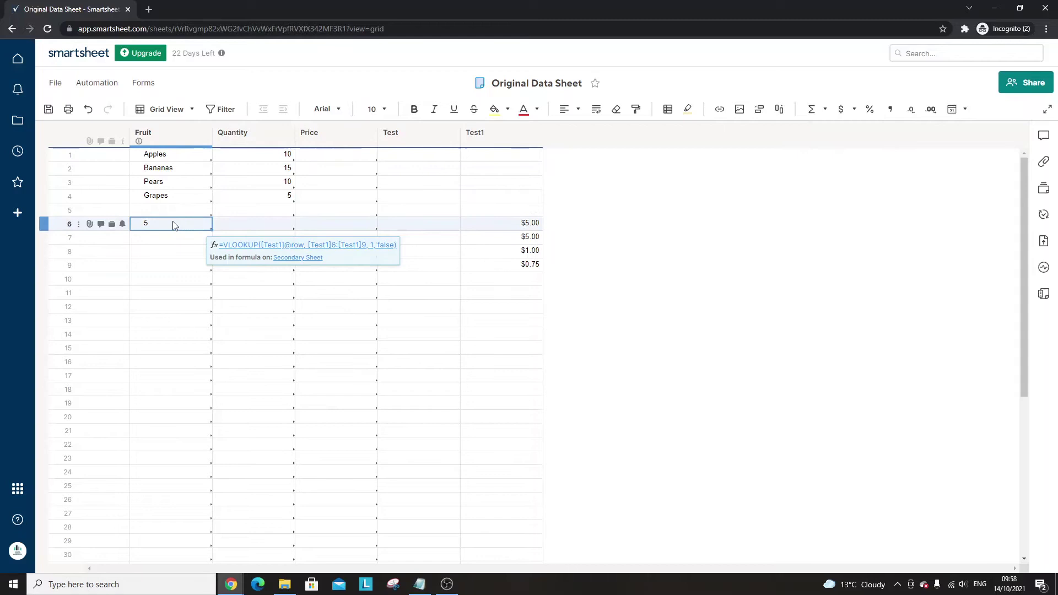